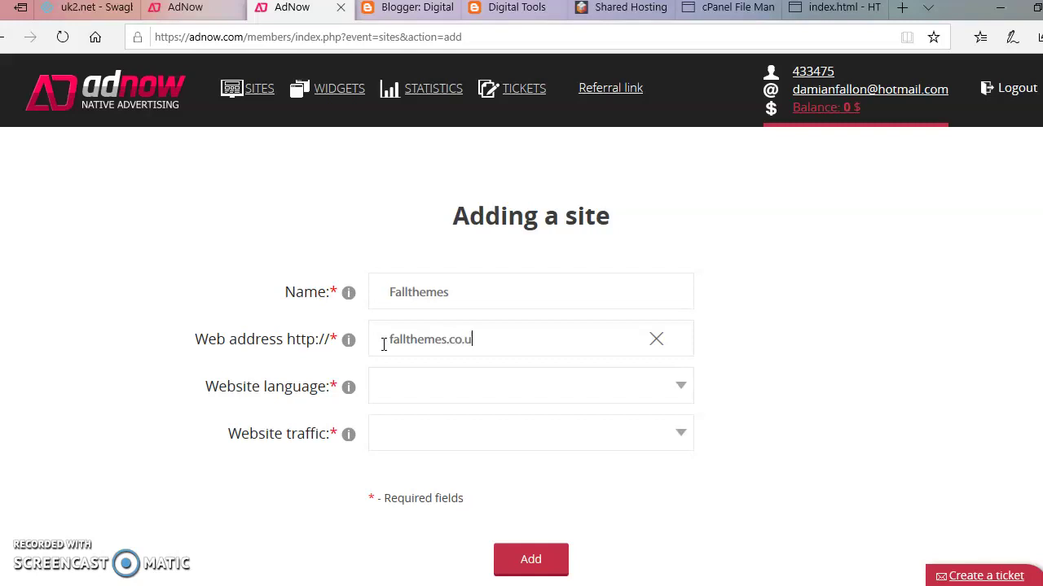
Set the new site's language to English and traffic to < 1 000, then submit it and accept the fraud rules
left_click(681, 388)
left_click(426, 423)
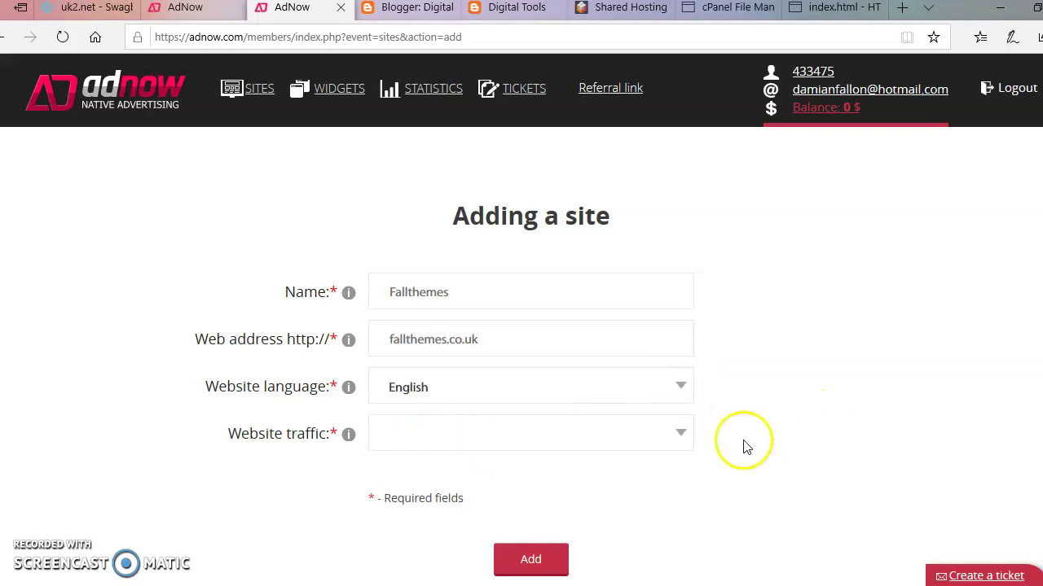
left_click(679, 437)
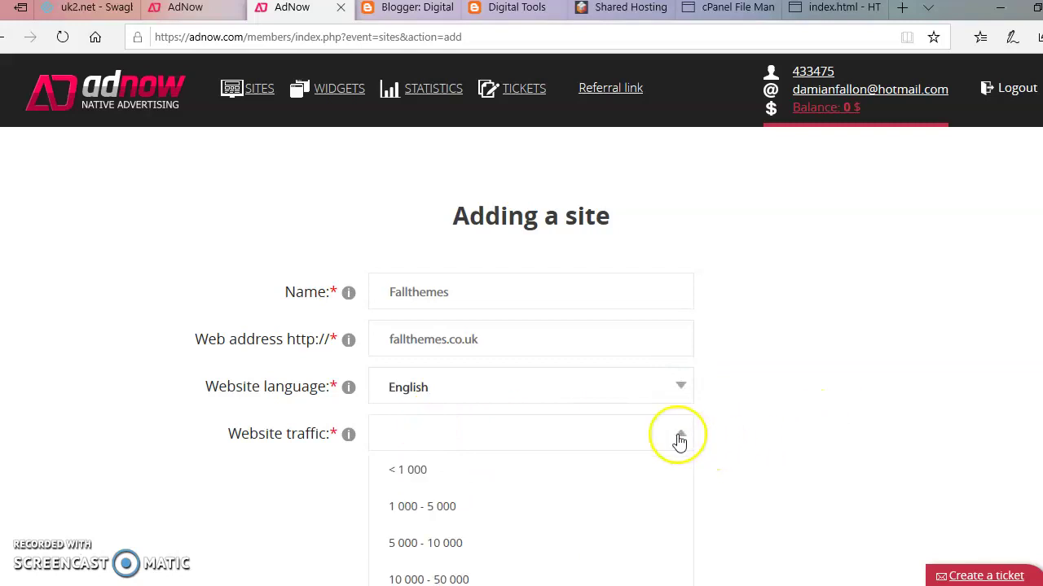
left_click(407, 471)
left_click(531, 559)
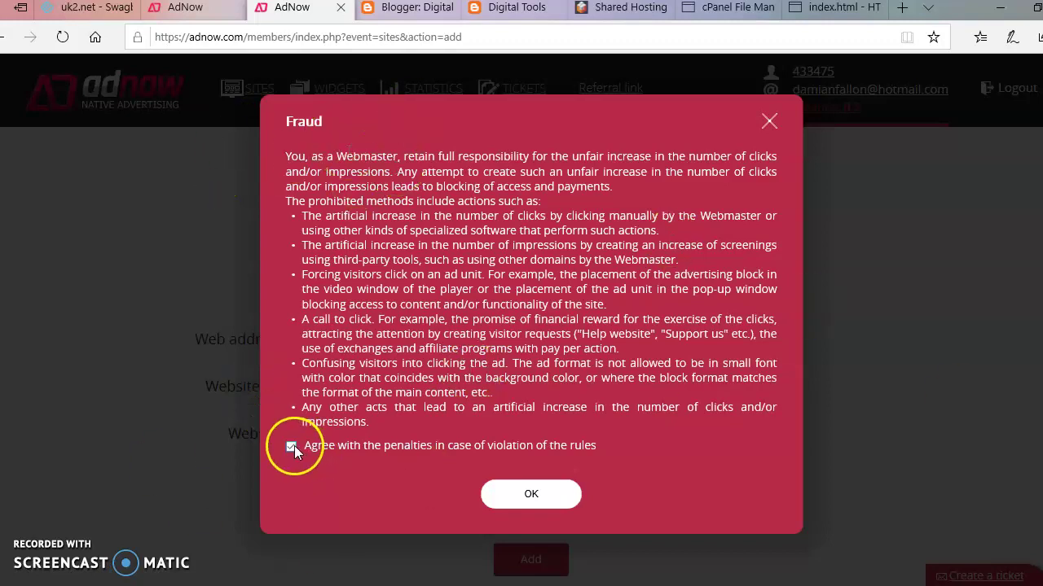
left_click(537, 489)
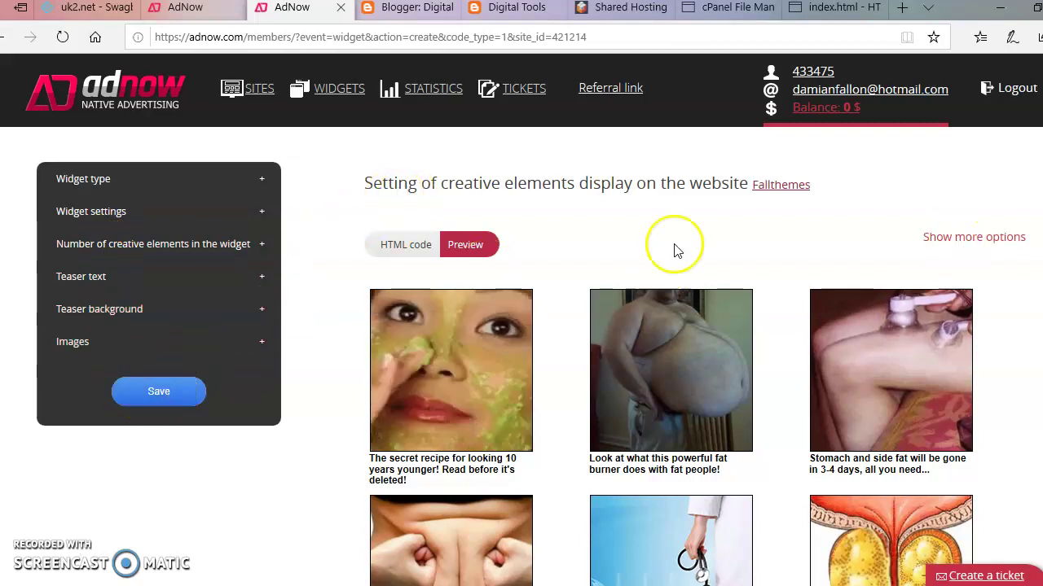
Target the new widget at both PC and mobile devices in its widget type settings
scroll(705, 337, "down", 2)
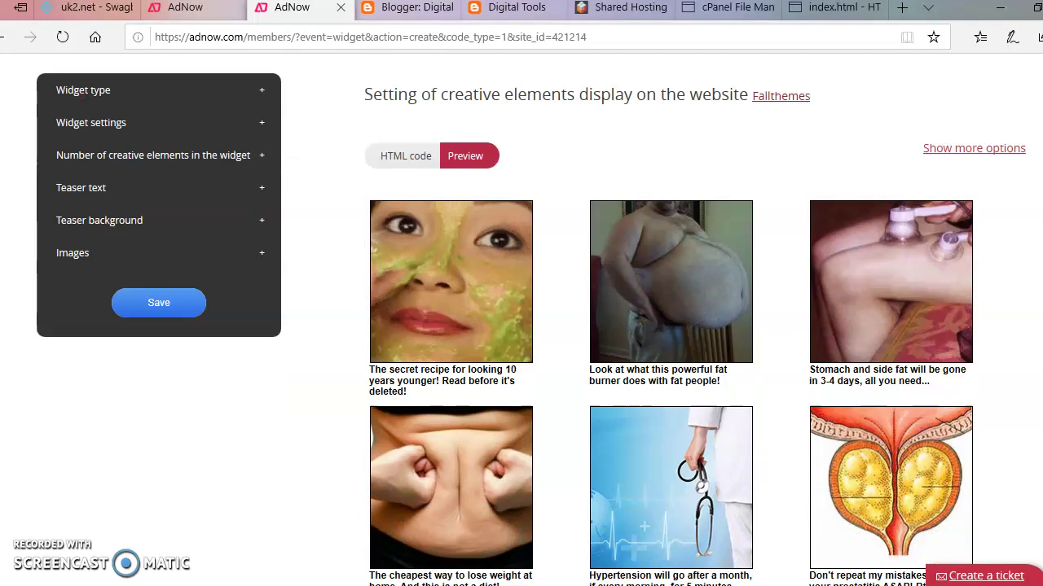
scroll(705, 337, "up", 1)
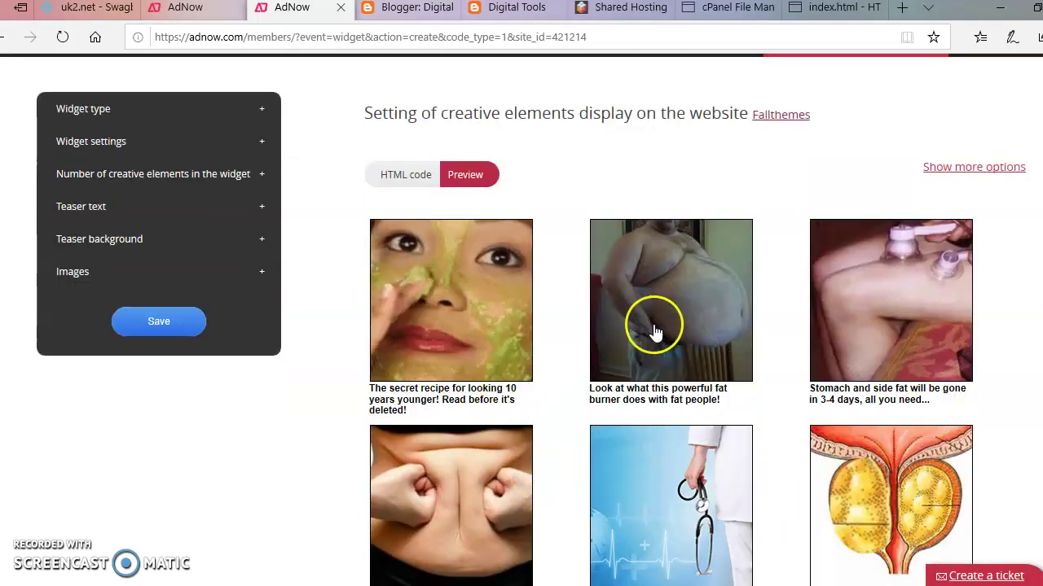
left_click(395, 178)
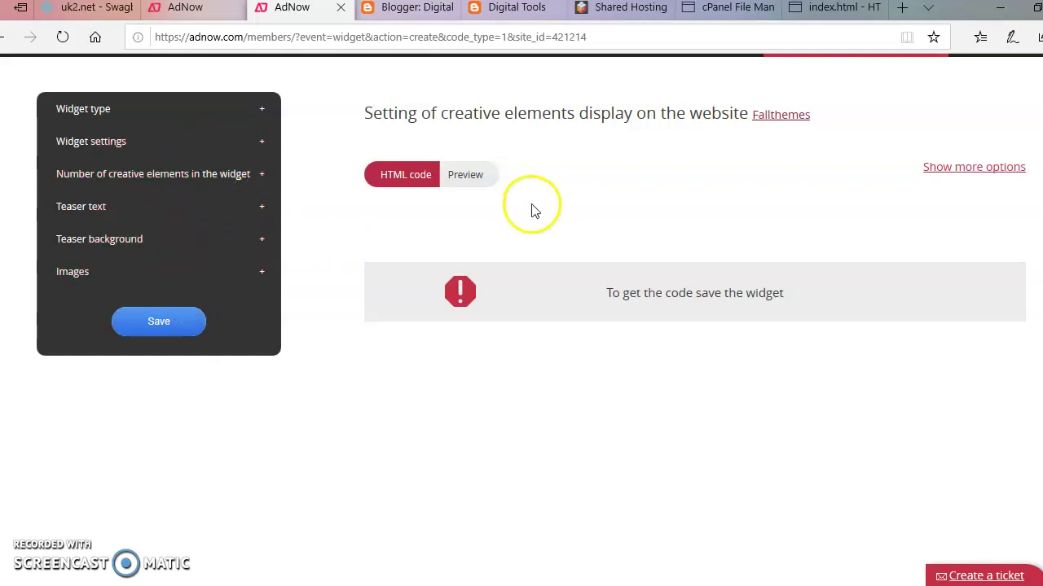
left_click(470, 180)
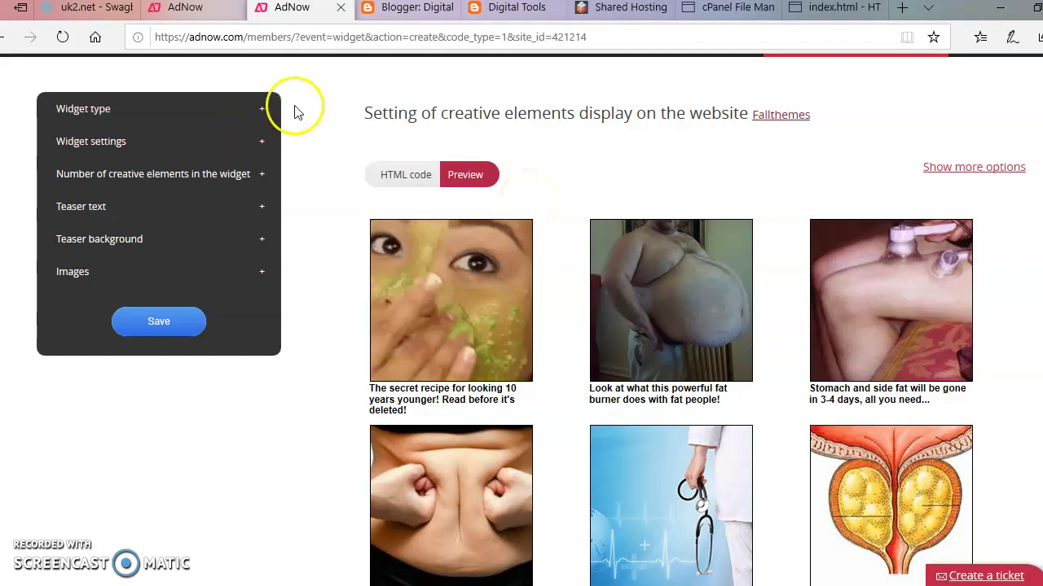
left_click(263, 110)
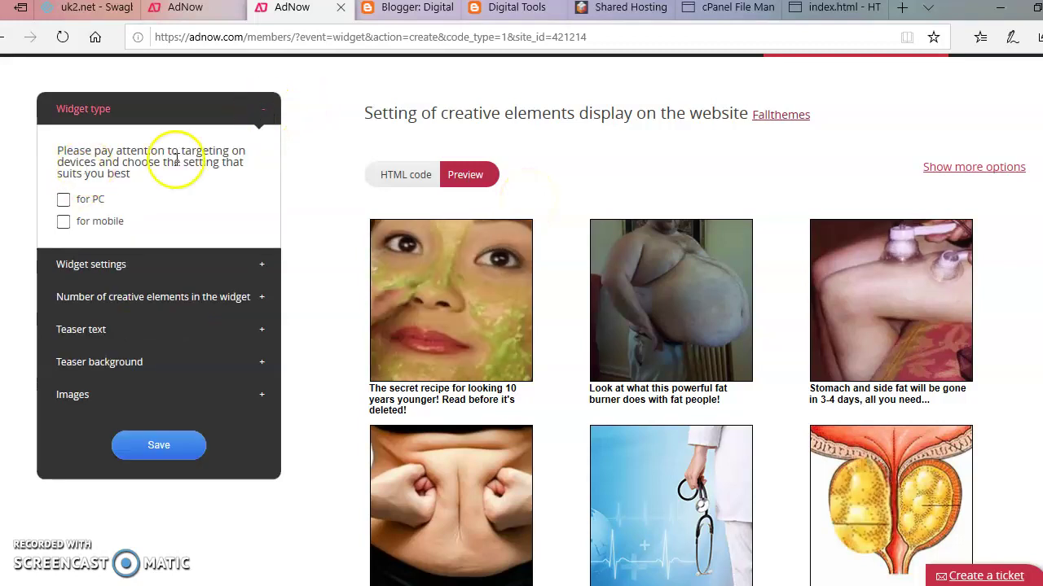
left_click(63, 201)
left_click(63, 222)
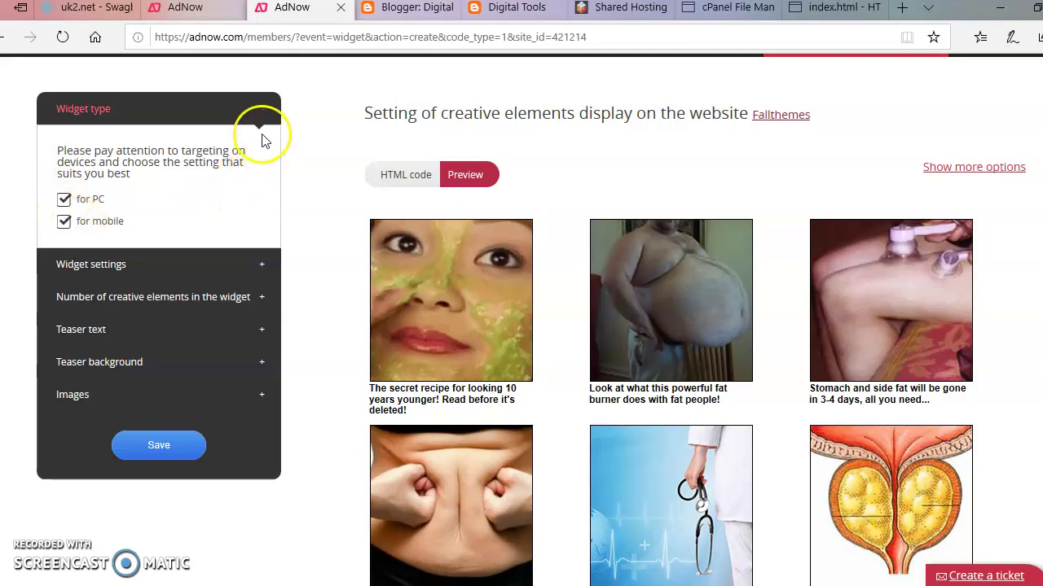
Name the widget Fallad in its widget settings
left_click(258, 268)
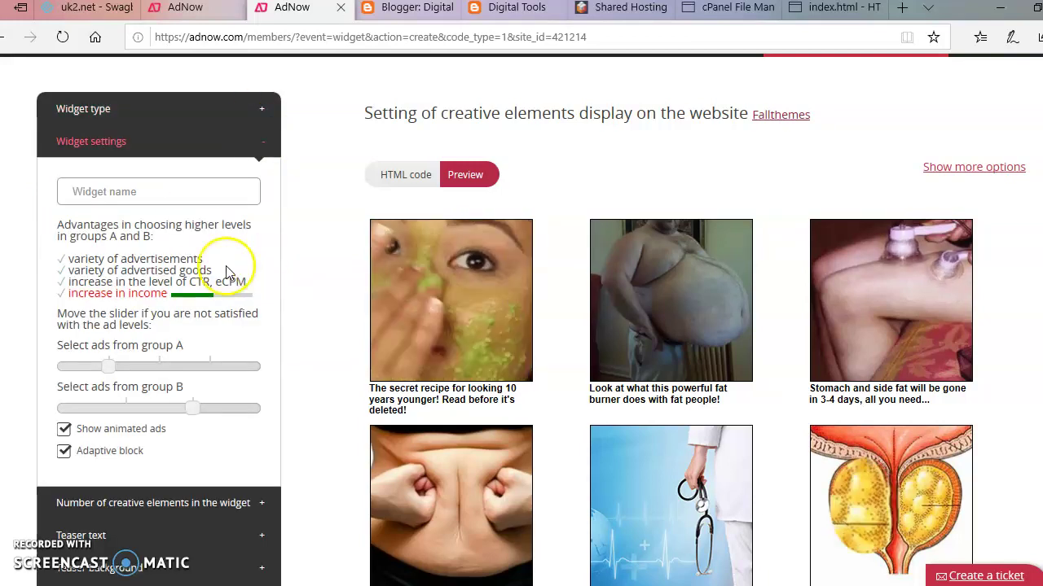
left_click(149, 193)
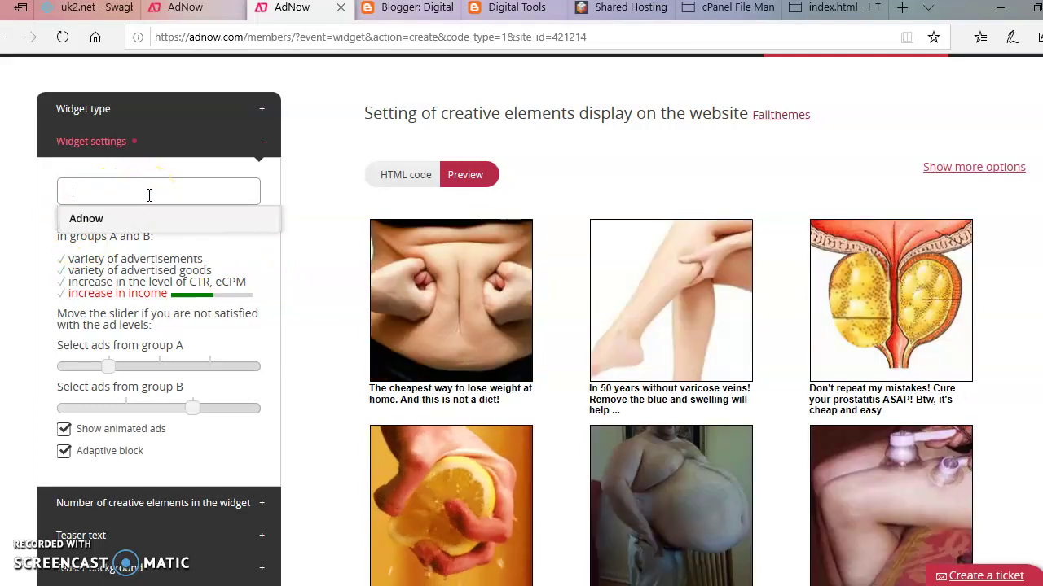
left_click(90, 226)
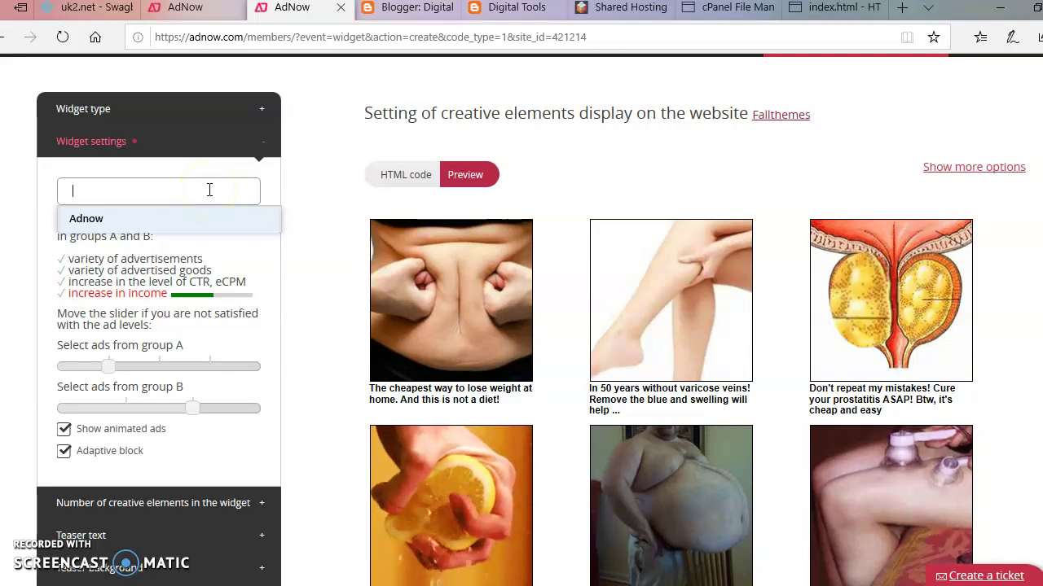
type("Fallad")
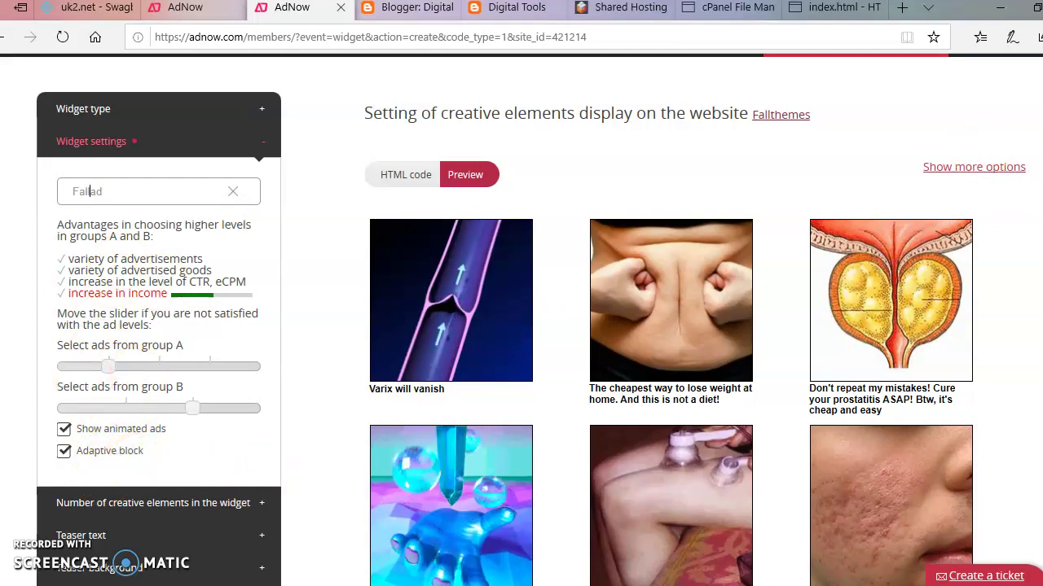
Review how the widget's creative elements are displayed, including the grid layout and the row options
scroll(986, 162, "down", 2)
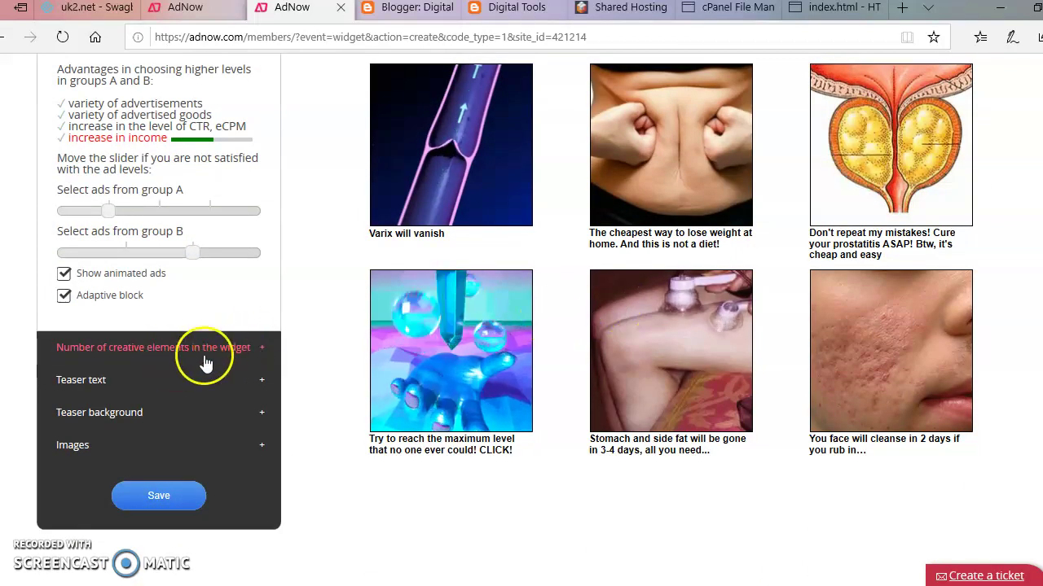
left_click(261, 350)
left_click(154, 120)
left_click(990, 269)
scroll(990, 269, "up", 2)
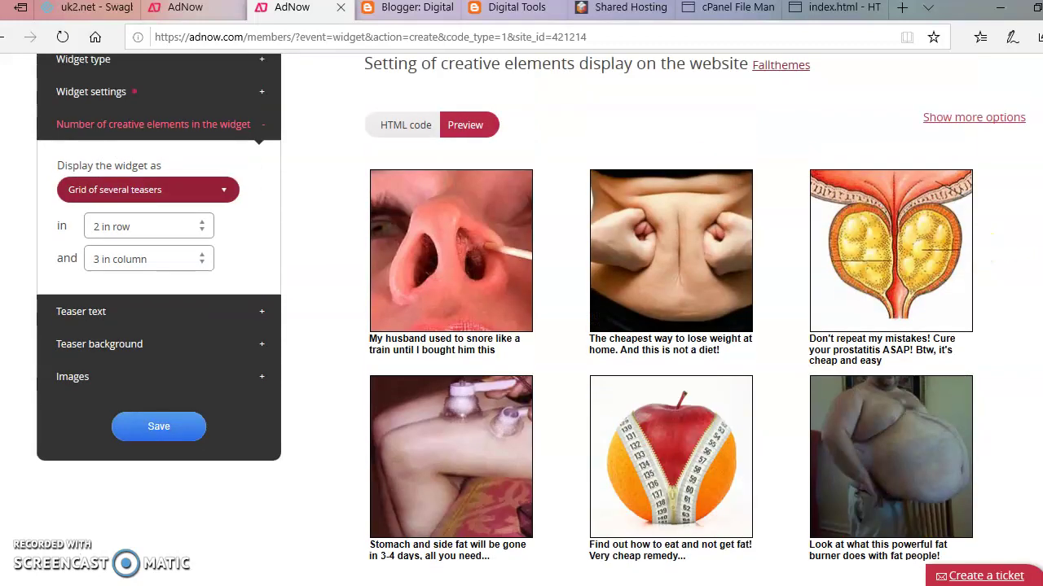
left_click(149, 280)
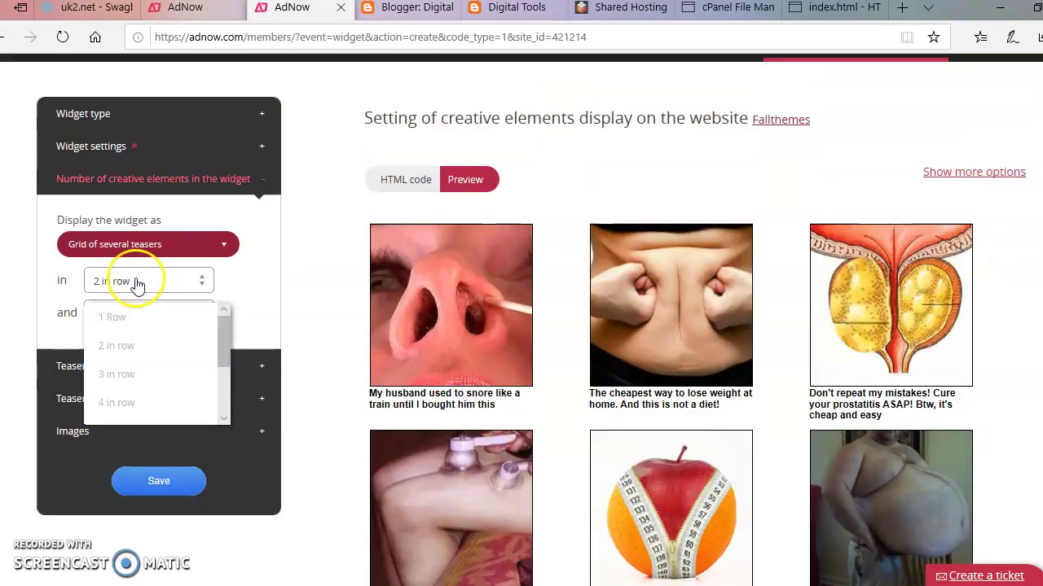
left_click(70, 302)
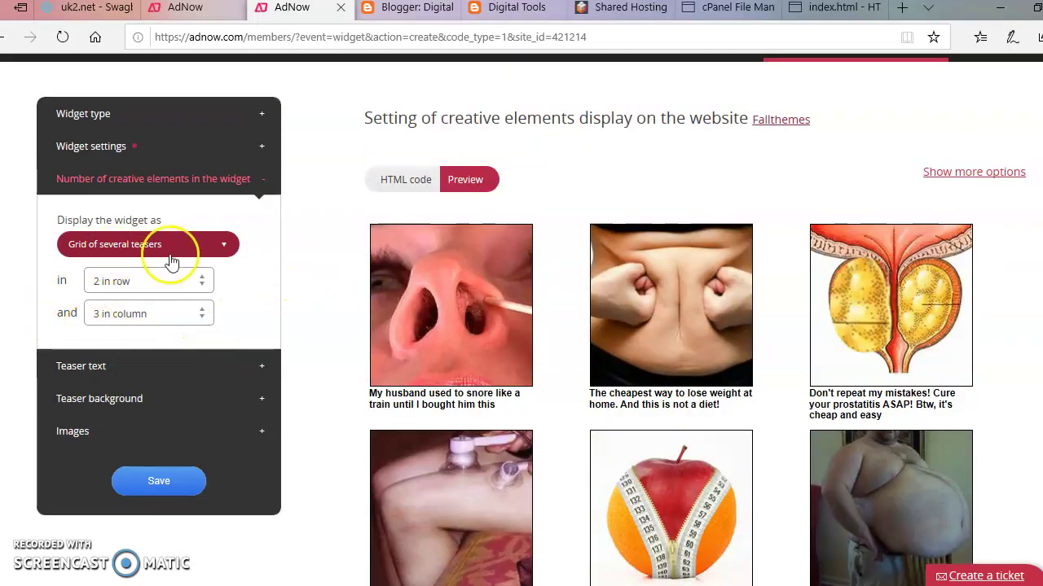
Review the widget's teaser text, teaser background and image settings alongside the preview
left_click(263, 367)
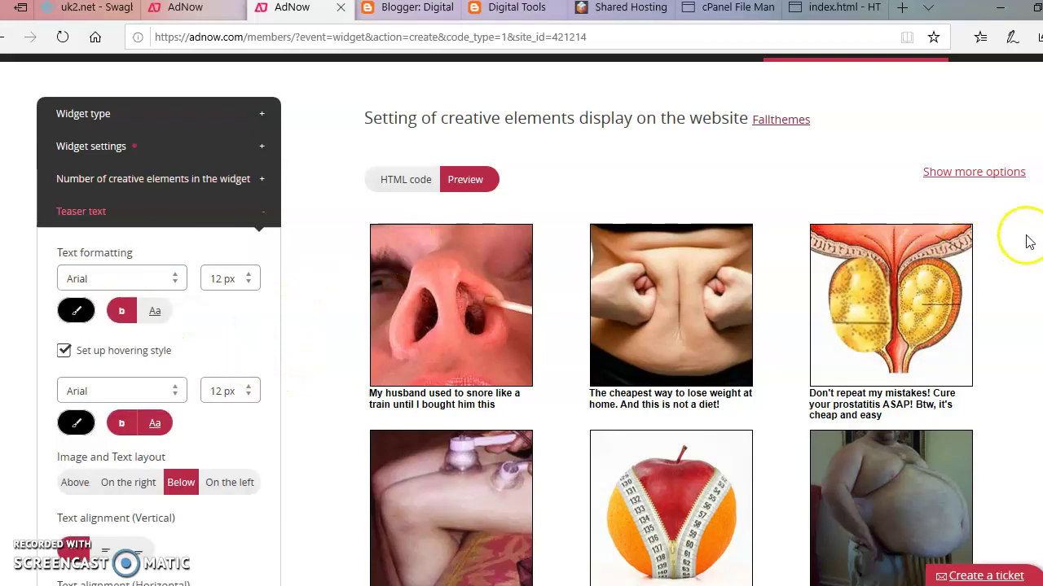
scroll(1028, 241, "down", 4)
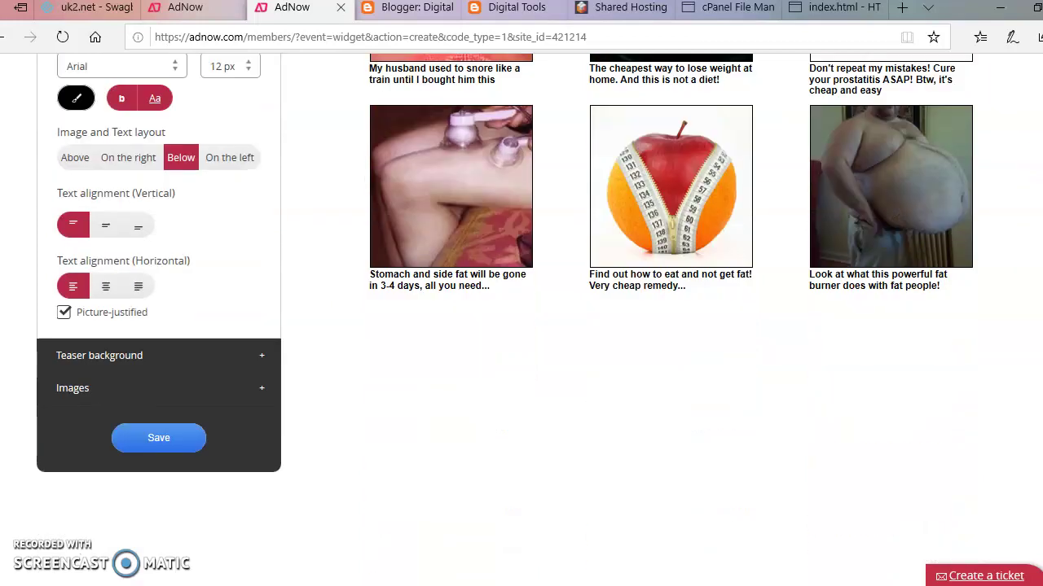
left_click(245, 359)
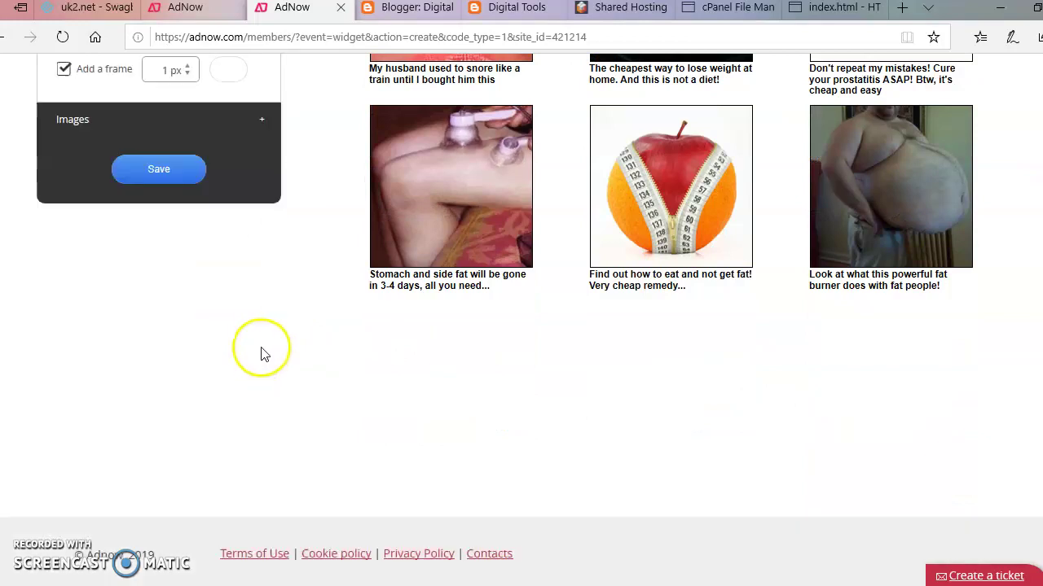
scroll(668, 326, "up", 4)
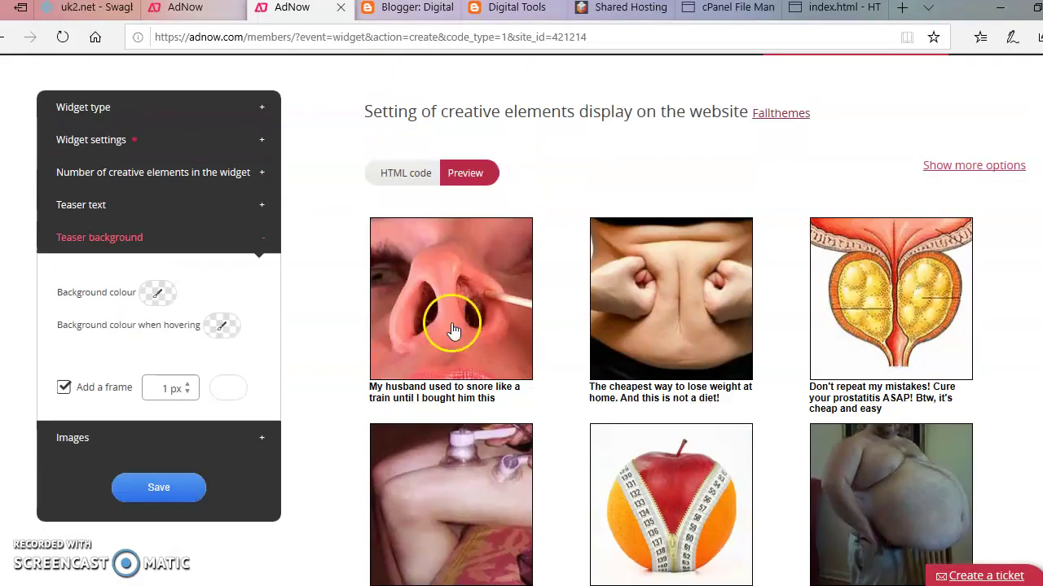
left_click(192, 375)
left_click(263, 435)
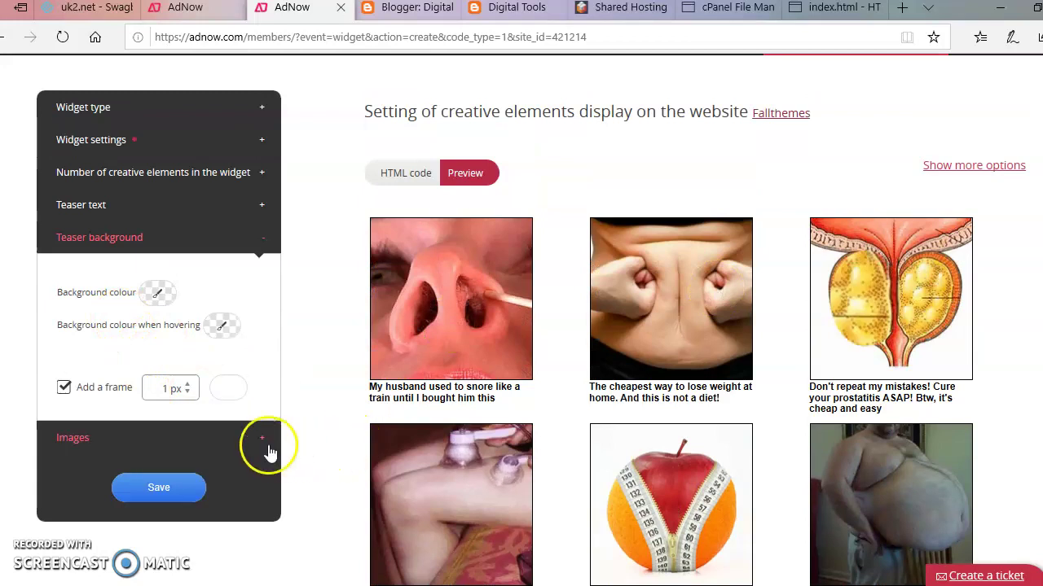
left_click(263, 442)
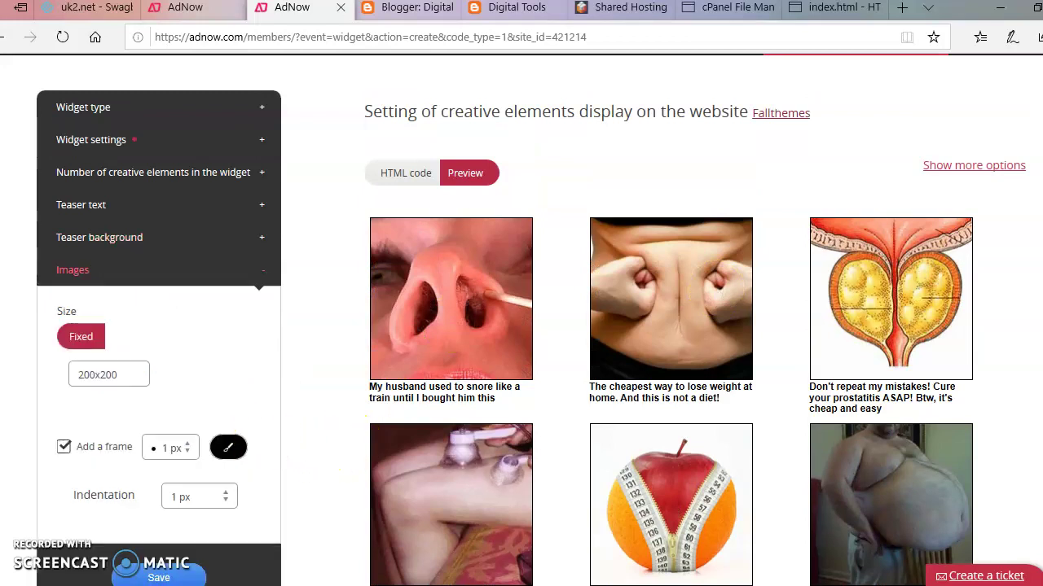
scroll(261, 446, "down", 1)
scroll(260, 446, "up", 2)
scroll(260, 446, "down", 2)
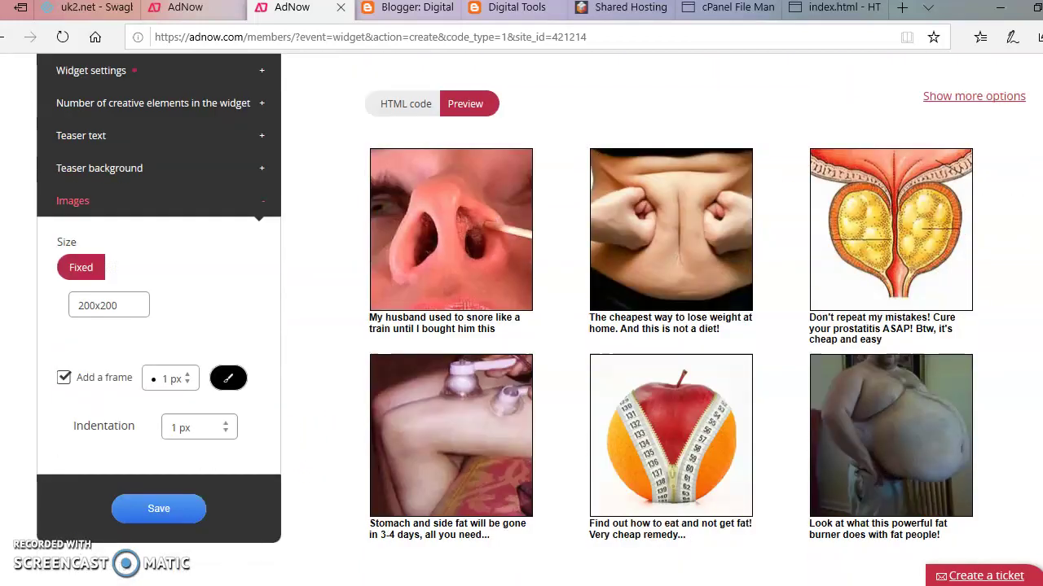
scroll(261, 446, "up", 2)
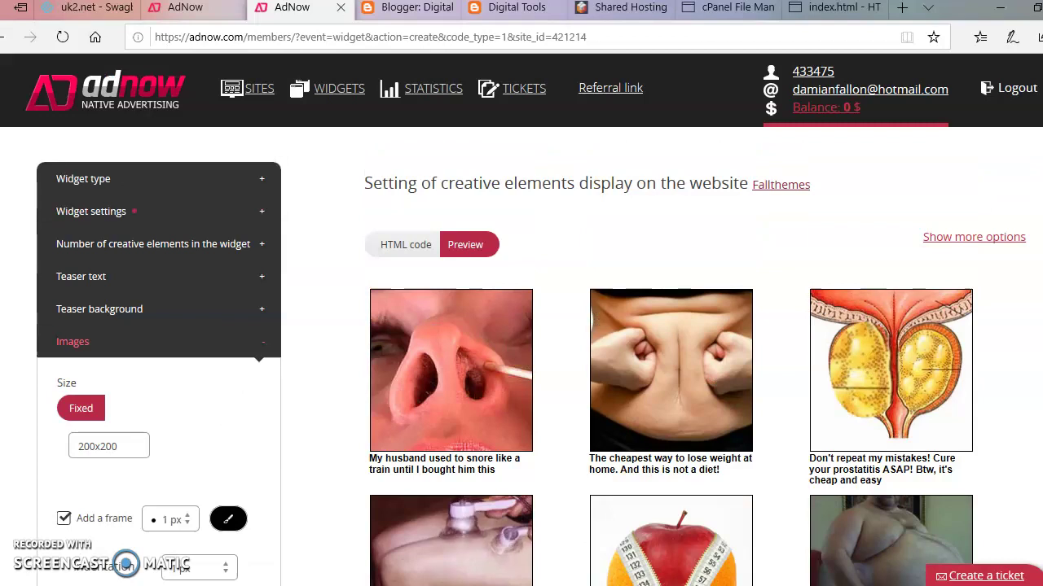
Save the widget and copy the script part of its HTML code intended for the end of the page
scroll(252, 514, "down", 3)
left_click(159, 453)
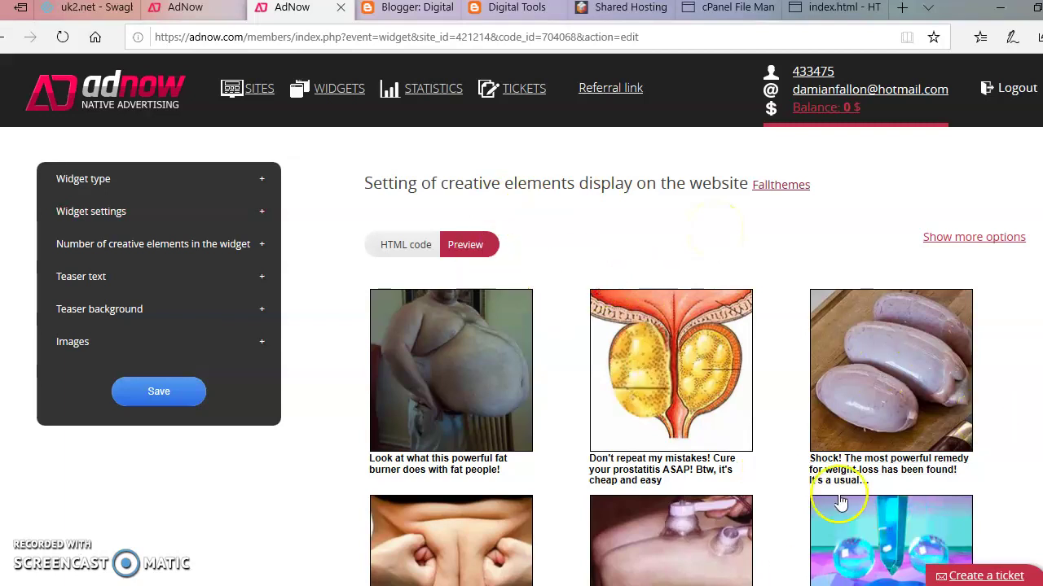
left_click(405, 254)
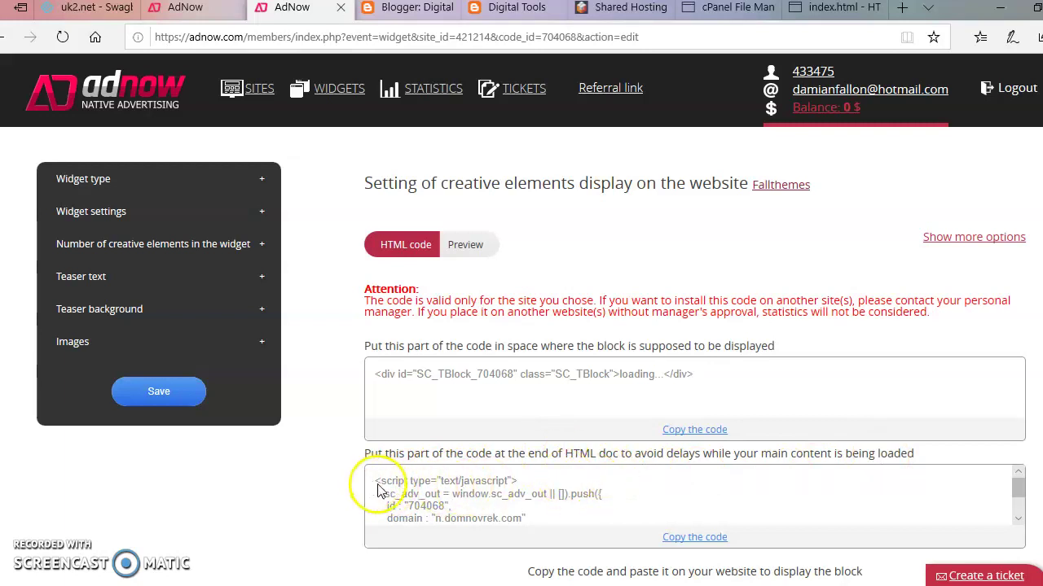
left_click_drag(374, 489, 732, 546)
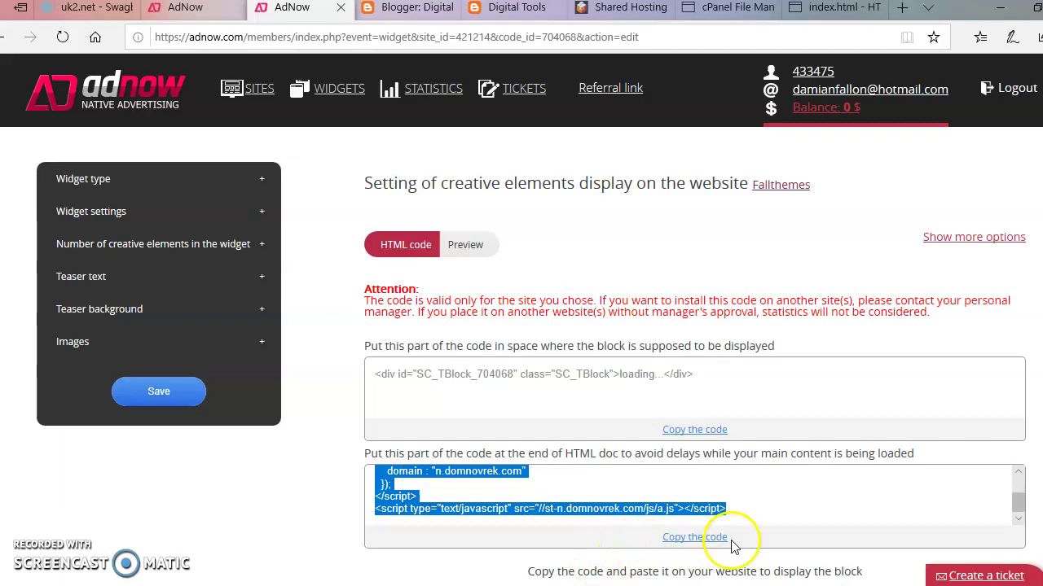
right_click(395, 505)
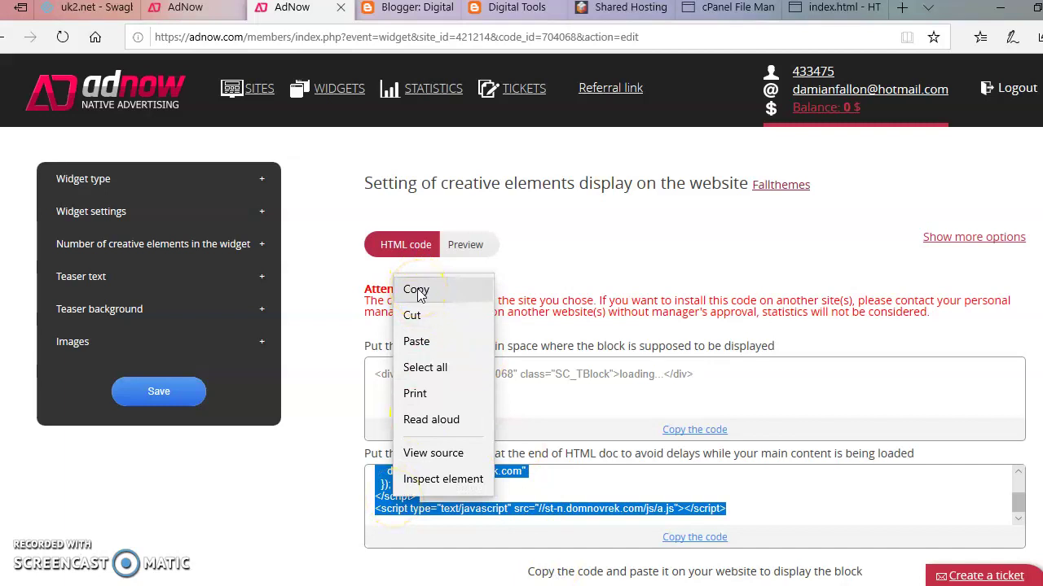
left_click(417, 291)
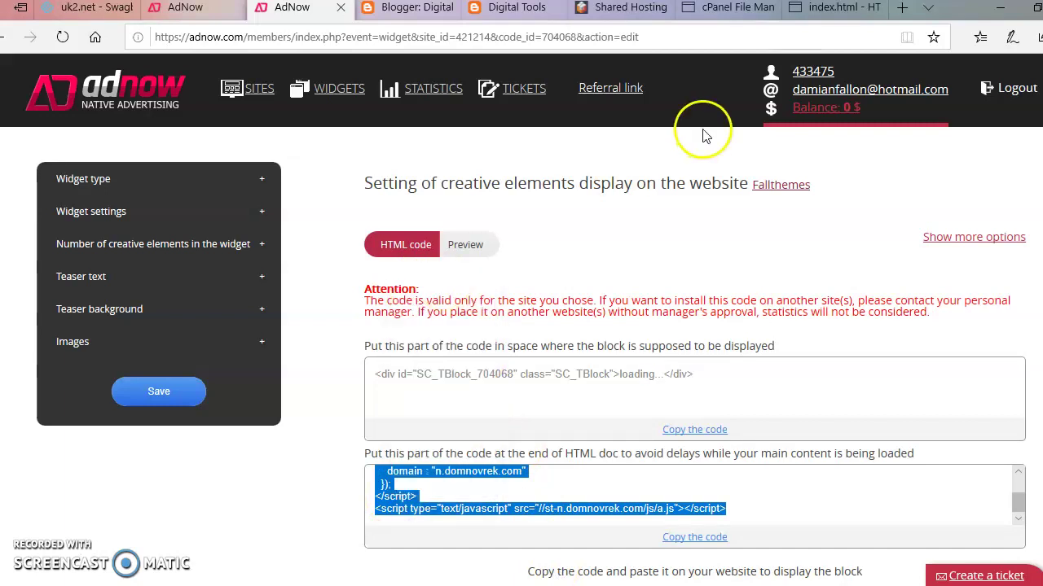
In index.html, delete the long ad script between the owl.theme.css link and the closing head tag, and put a blank line there
left_click(831, 10)
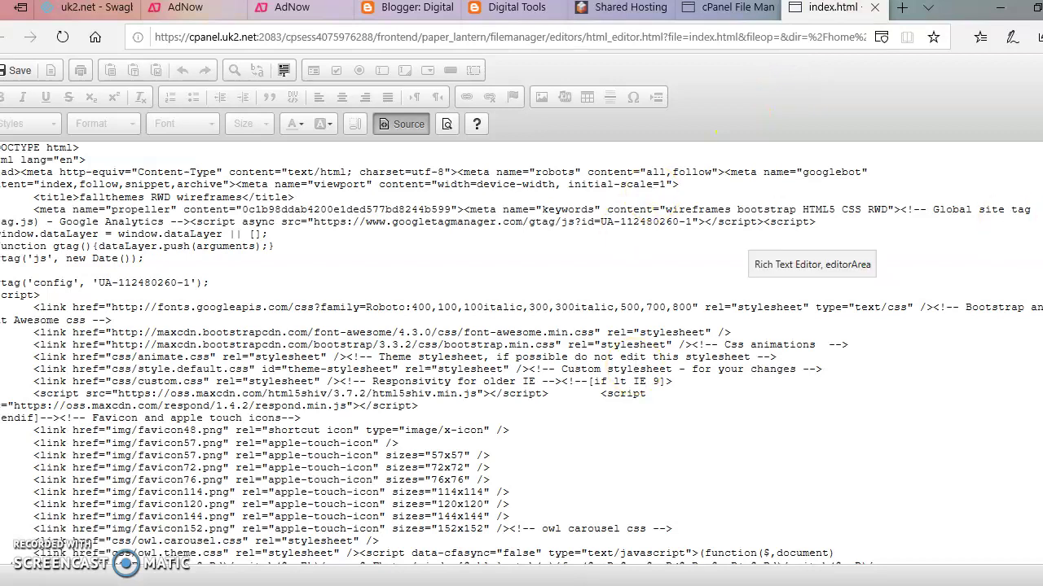
scroll(521, 353, "down", 10)
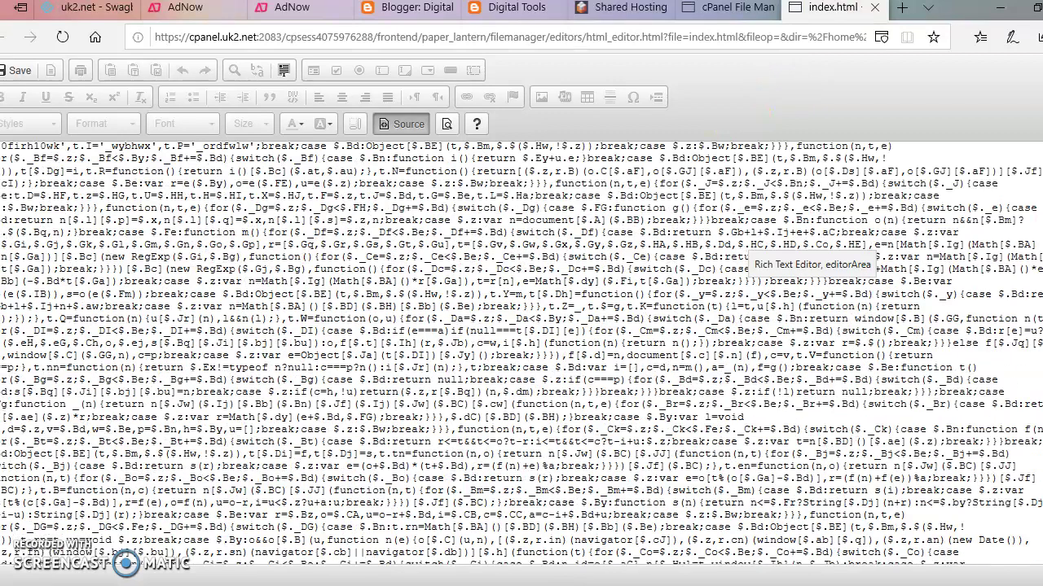
scroll(521, 352, "up", 5)
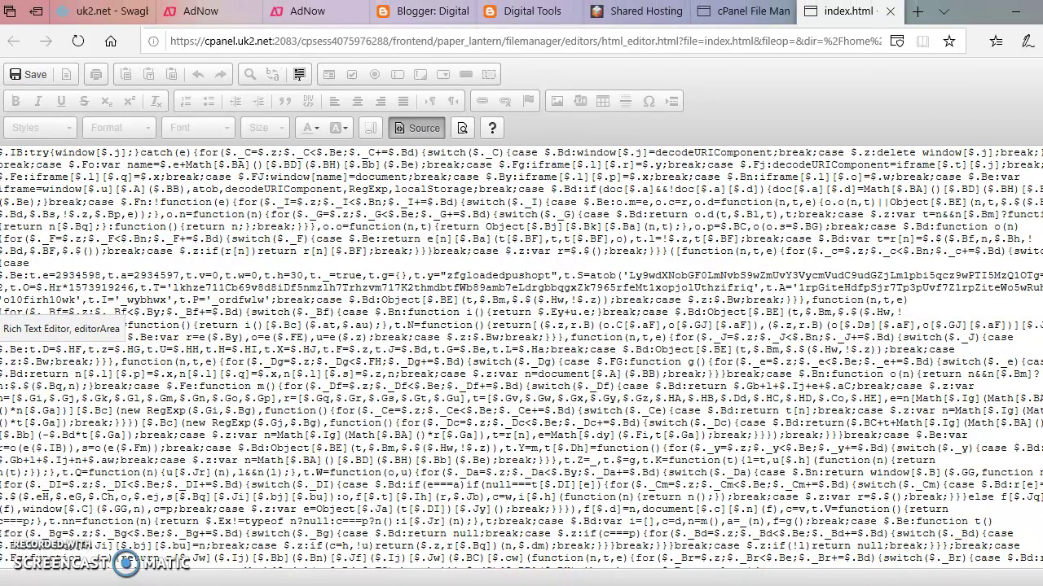
scroll(522, 359, "up", 5)
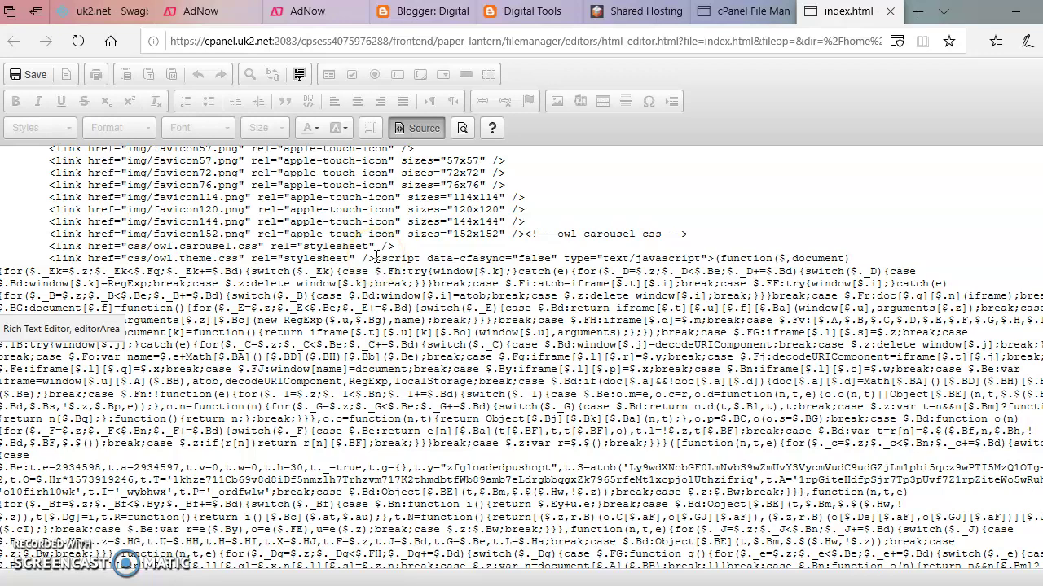
left_click_drag(379, 259, 1001, 566)
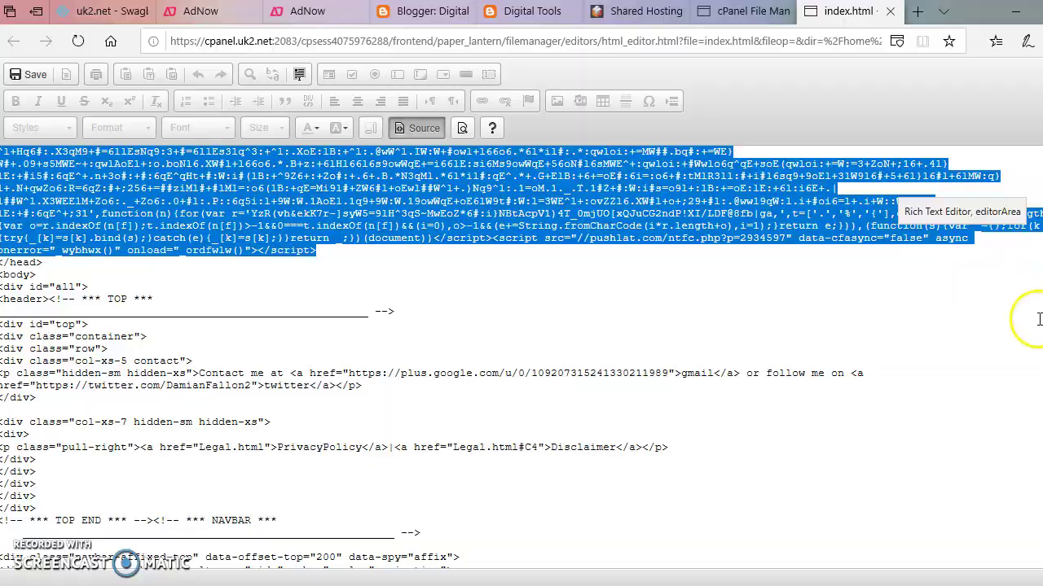
scroll(521, 359, "up", 10)
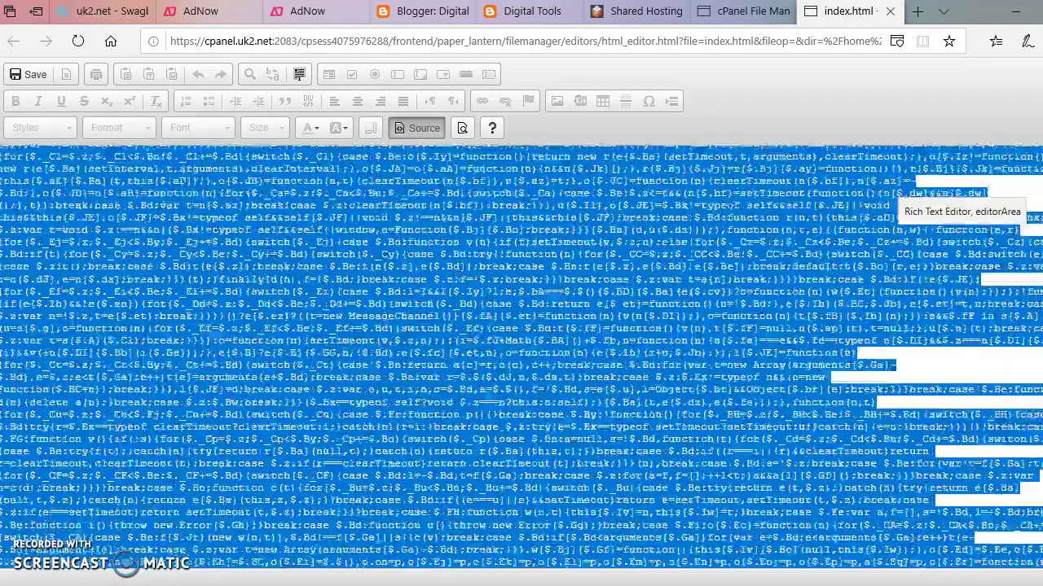
scroll(521, 358, "up", 15)
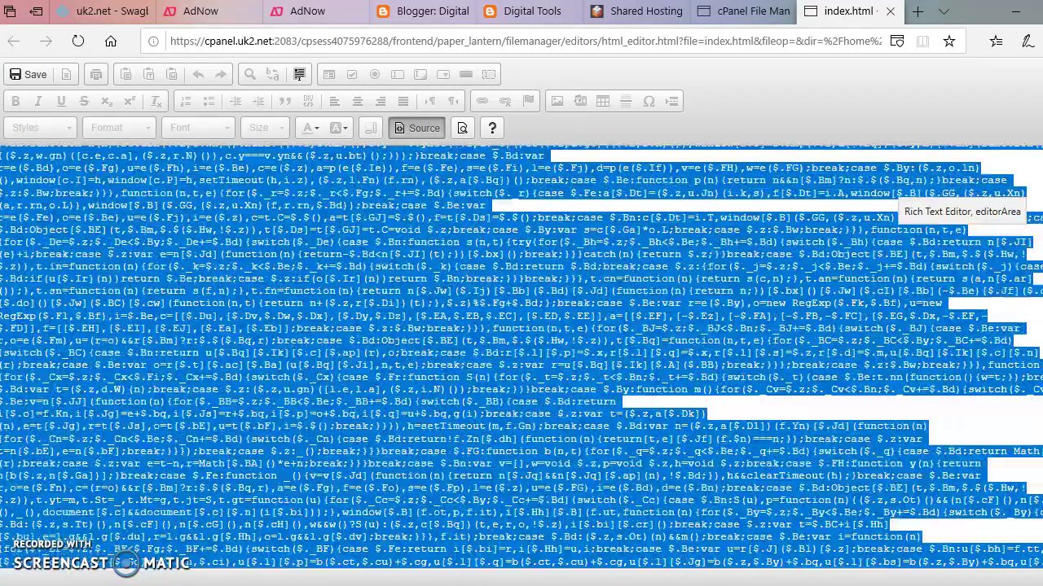
scroll(521, 358, "up", 15)
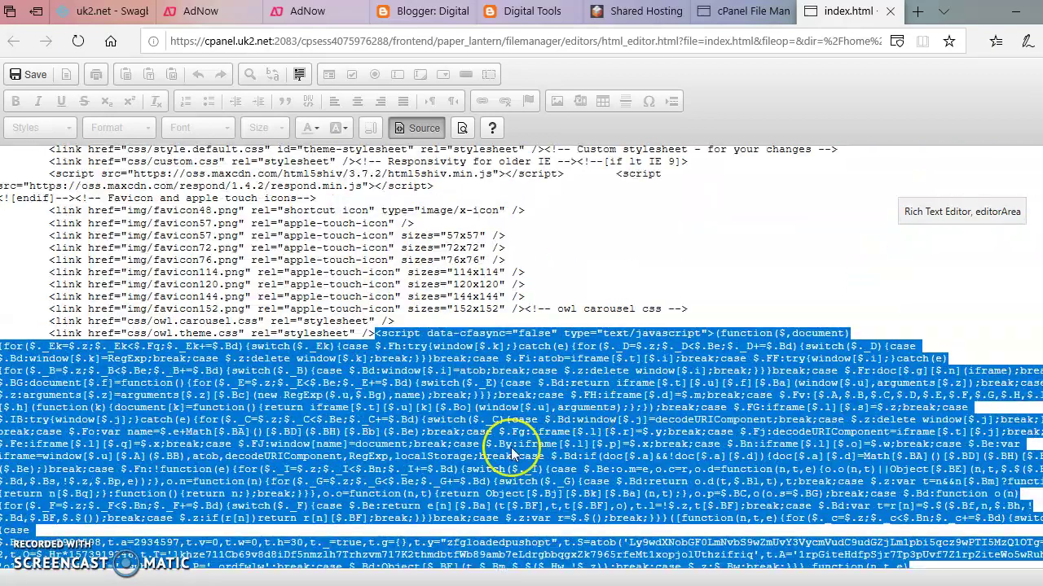
key("Delete")
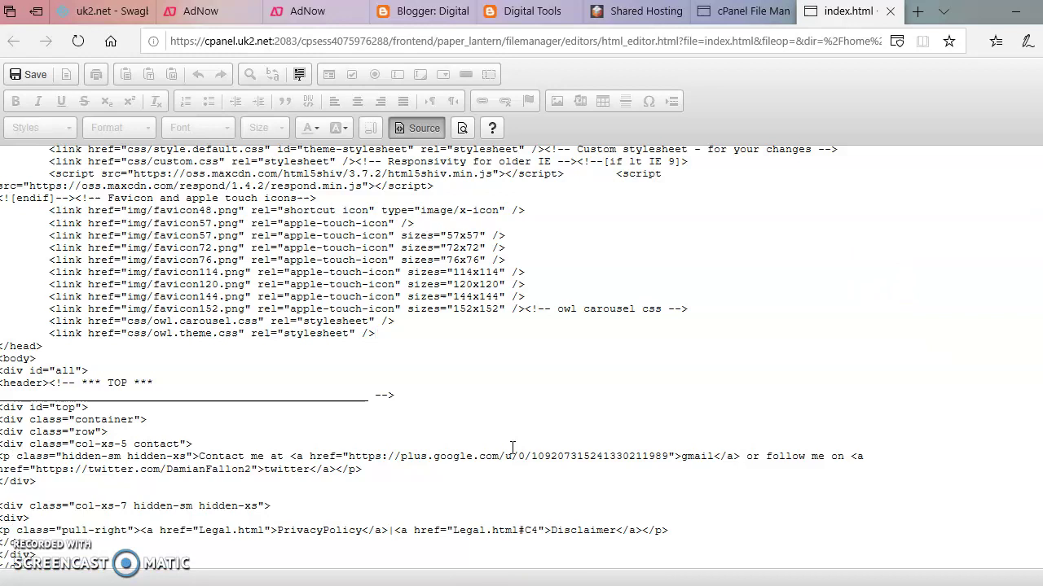
key("Return")
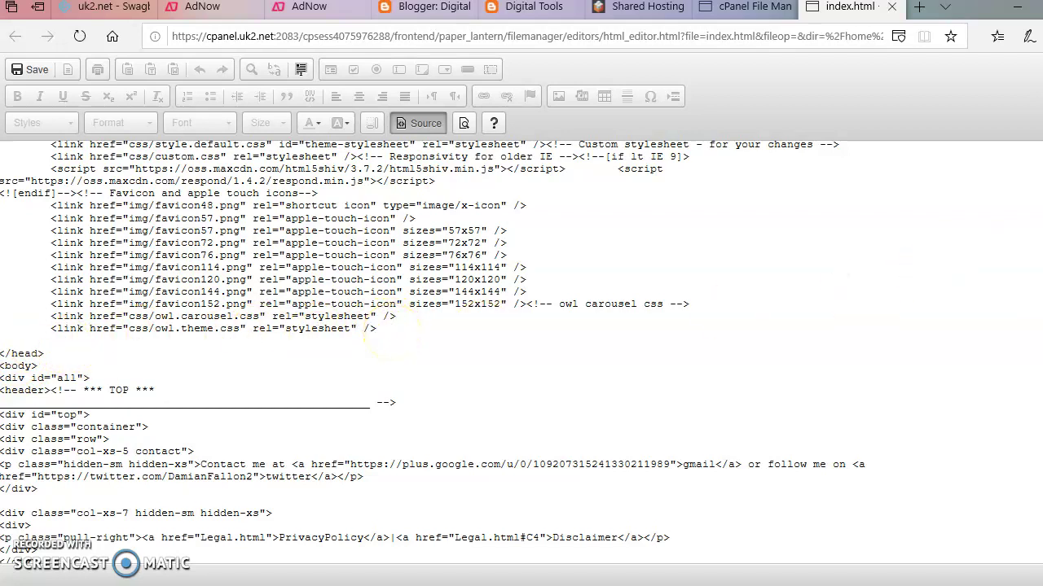
Paste the copied AdNow script on a new line after the owl.carousel.min.js script, just before the closing body tag
scroll(521, 355, "down", 20)
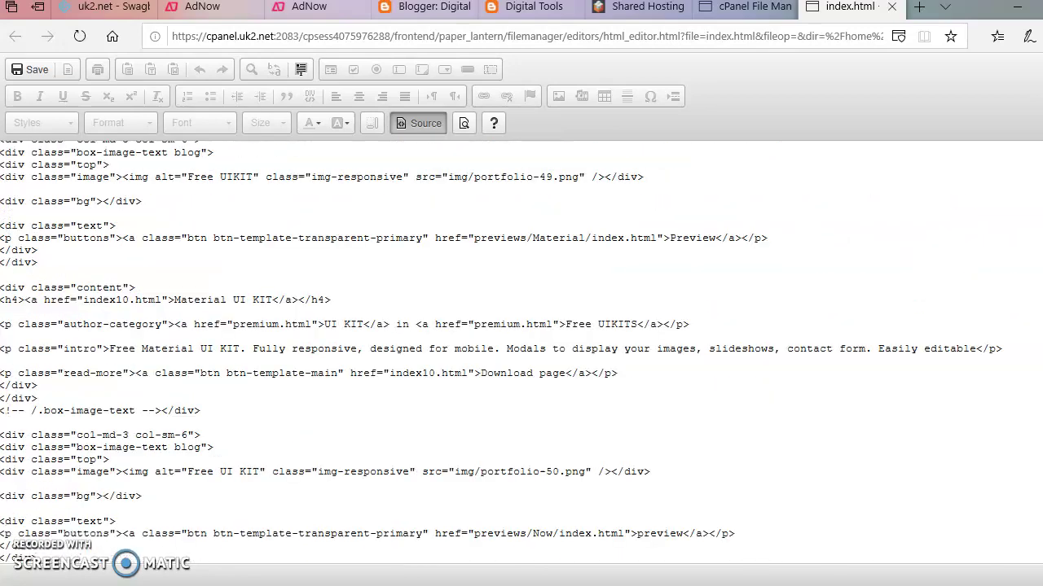
scroll(521, 354, "down", 15)
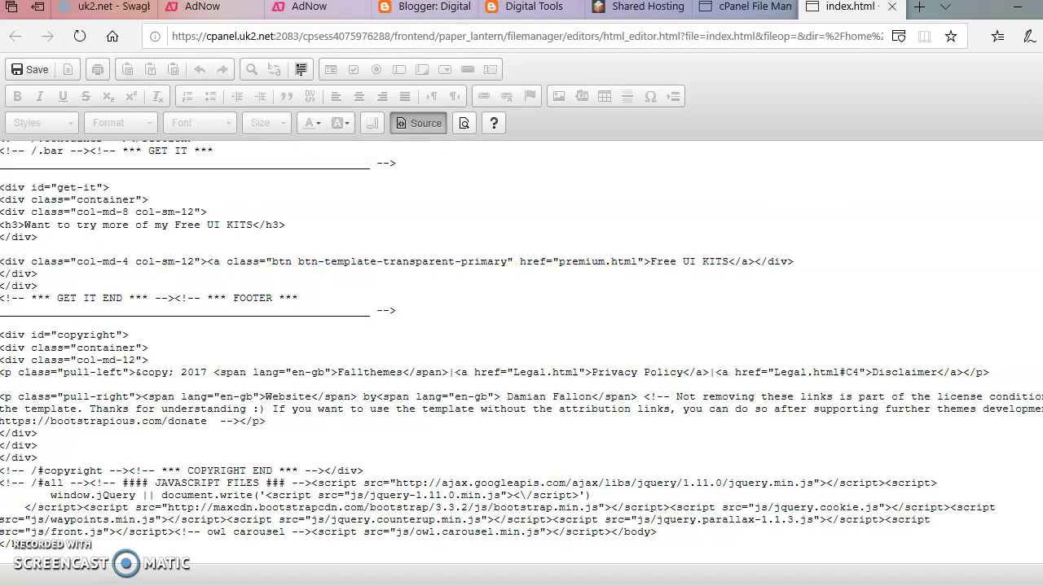
scroll(521, 354, "up", 3)
scroll(521, 354, "down", 3)
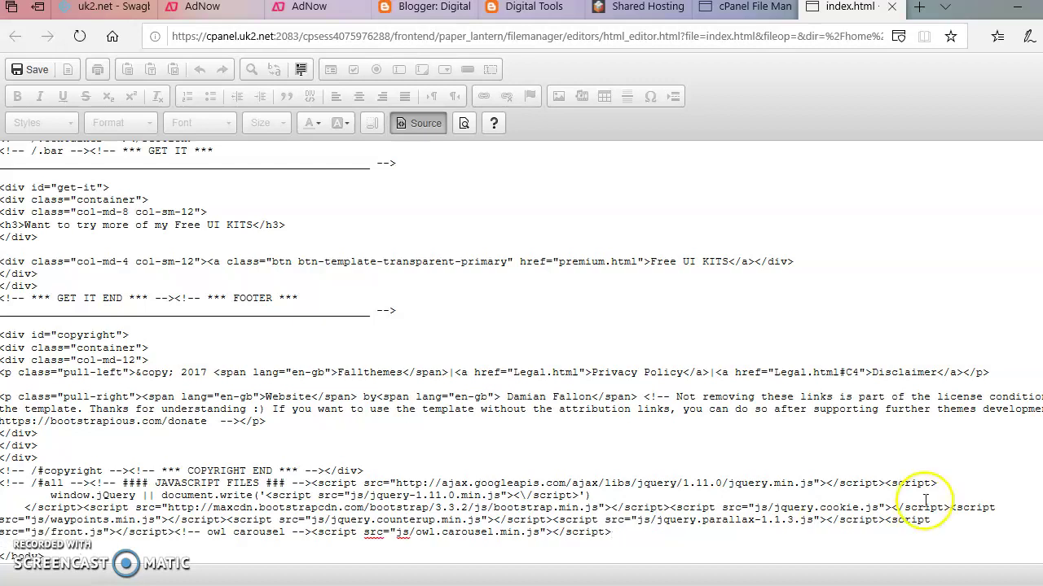
scroll(1010, 507, "down", 1)
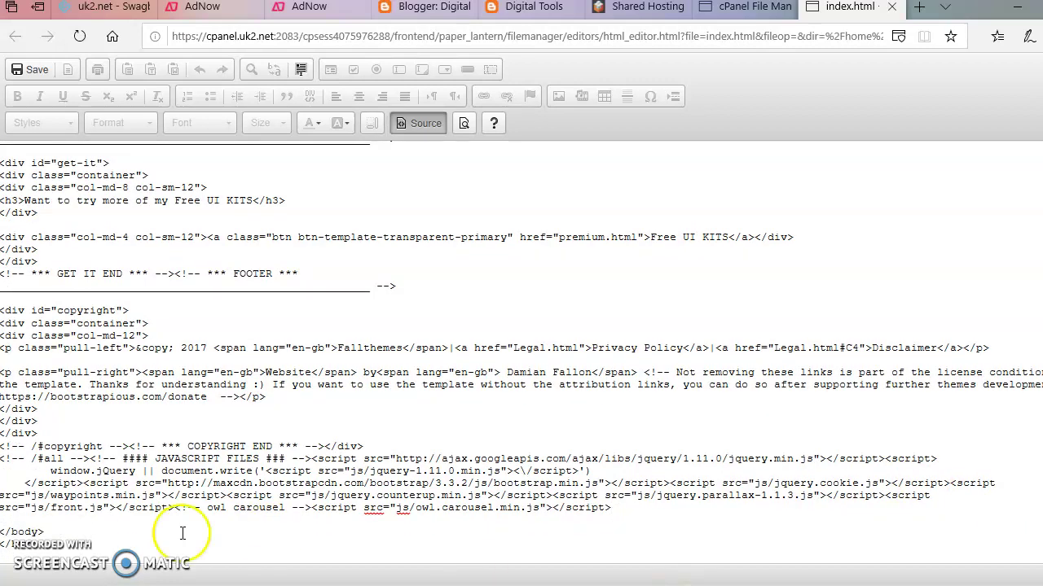
right_click(12, 516)
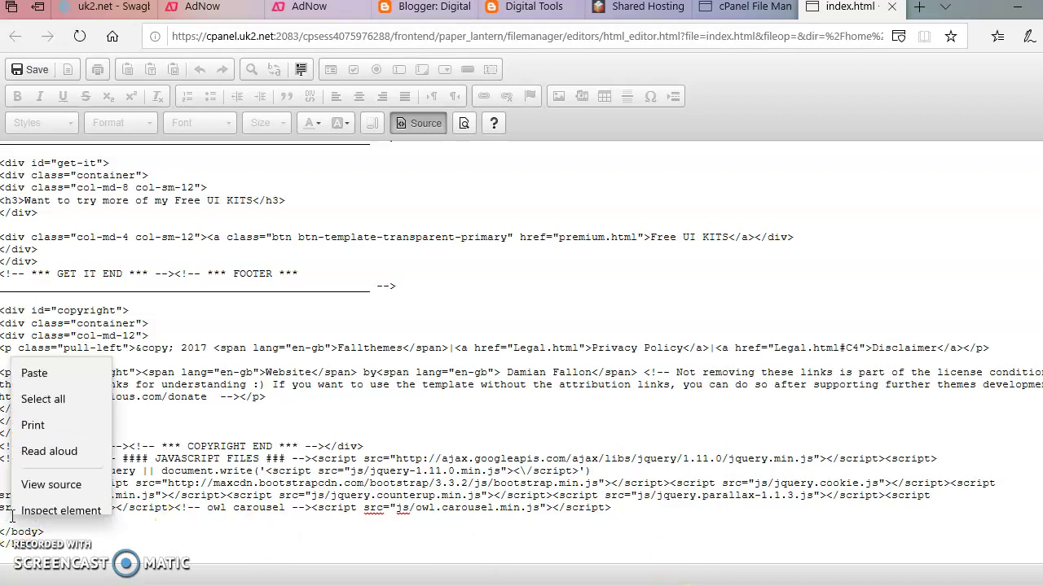
left_click(42, 364)
key("ctrl+v")
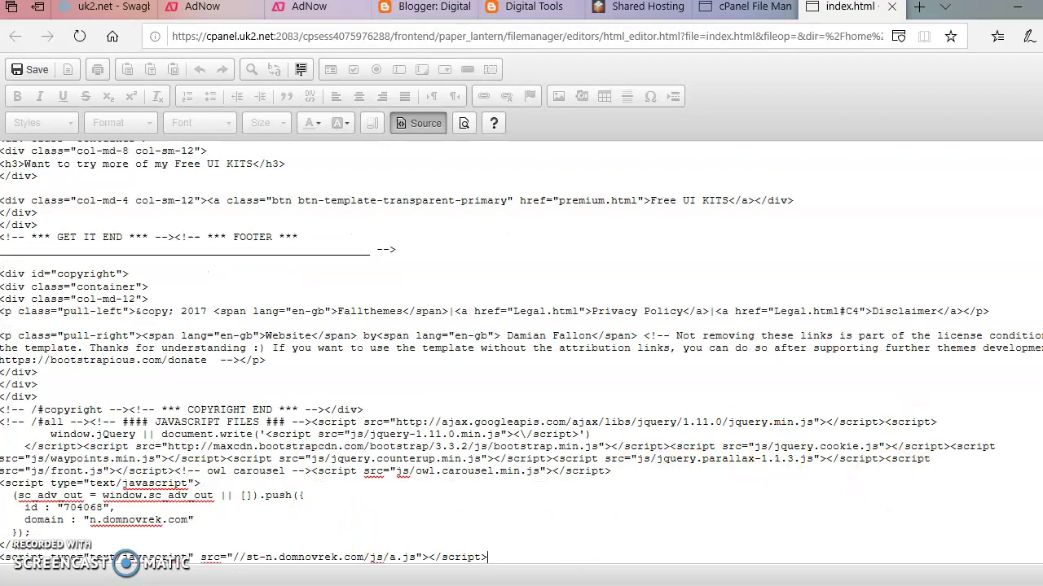
scroll(487, 557, "down", 1)
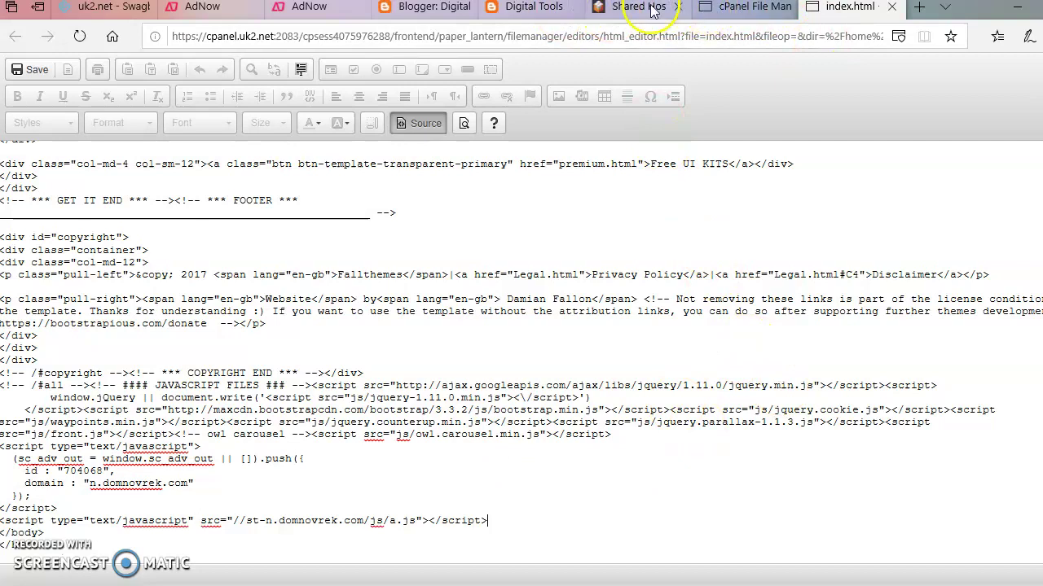
Return to the AdNow widget page and copy the SC_TBlock div code intended for where the block is displayed
left_click(306, 11)
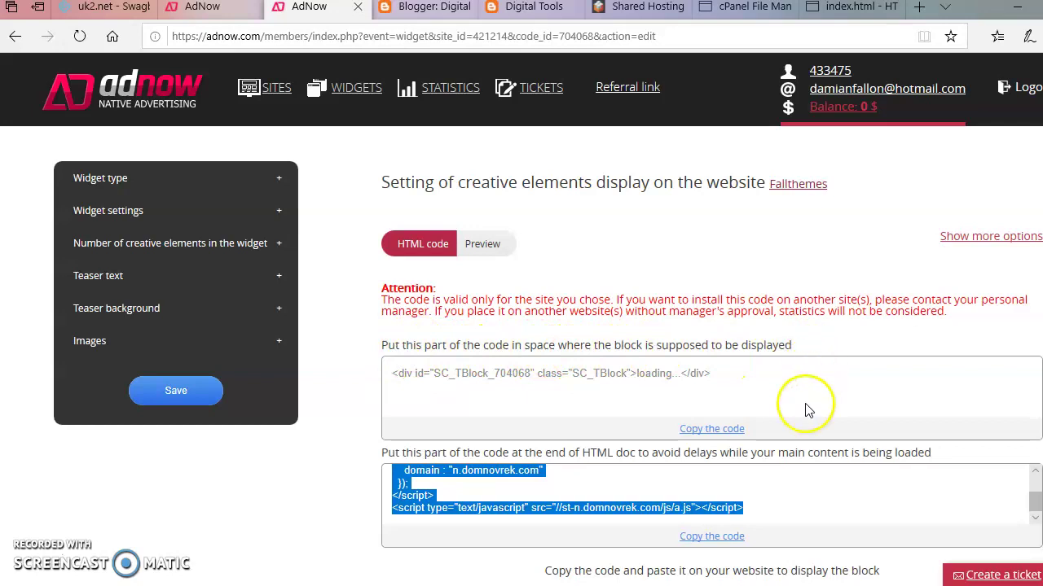
left_click(444, 398)
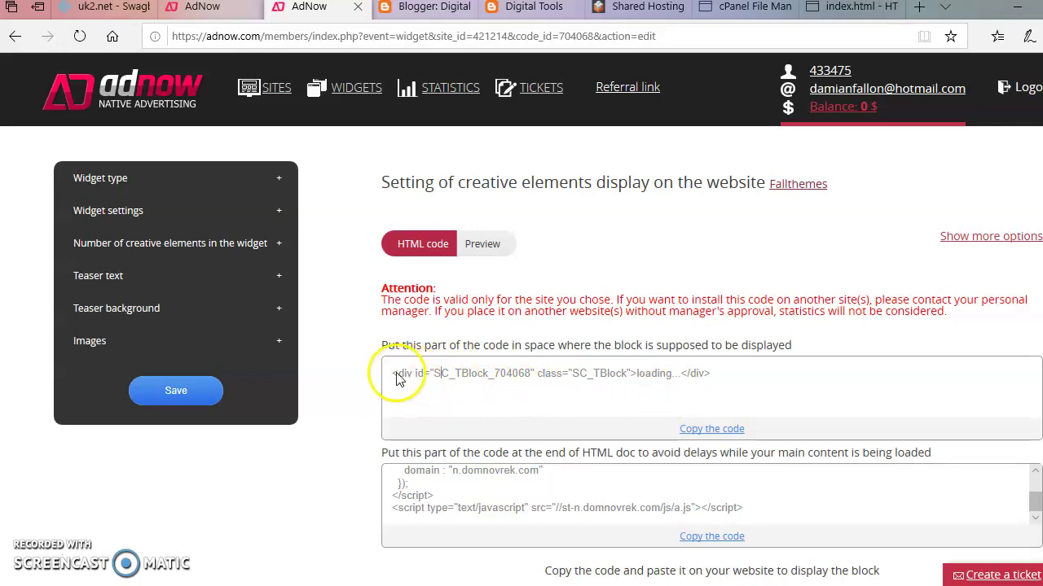
left_click_drag(395, 379, 715, 377)
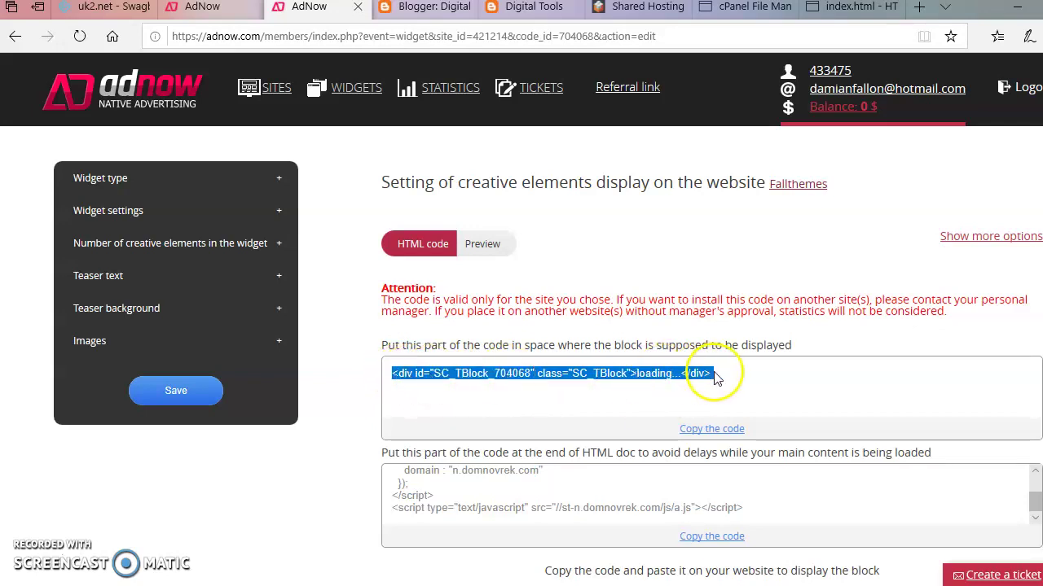
right_click(621, 380)
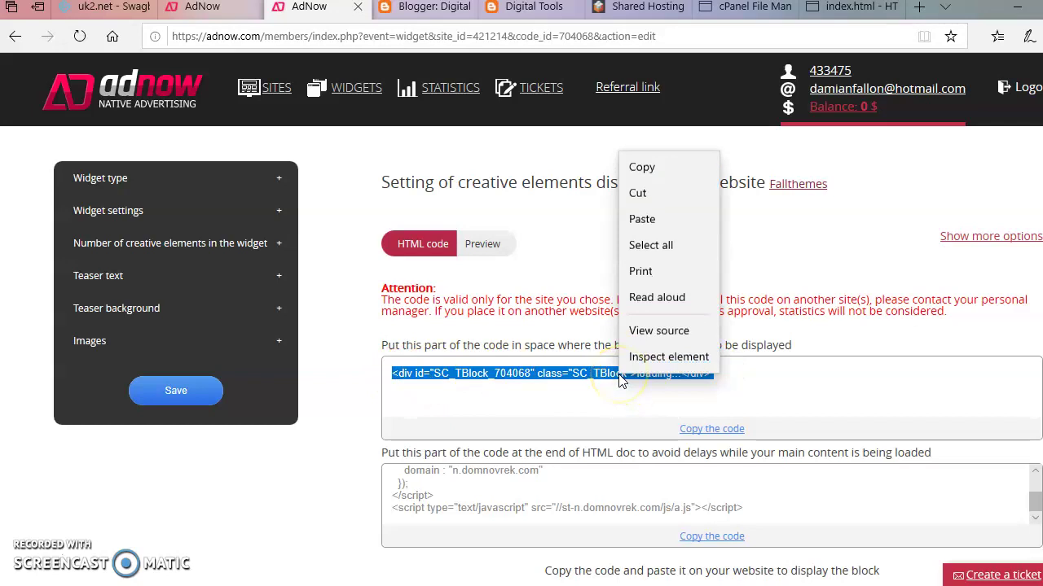
left_click(636, 167)
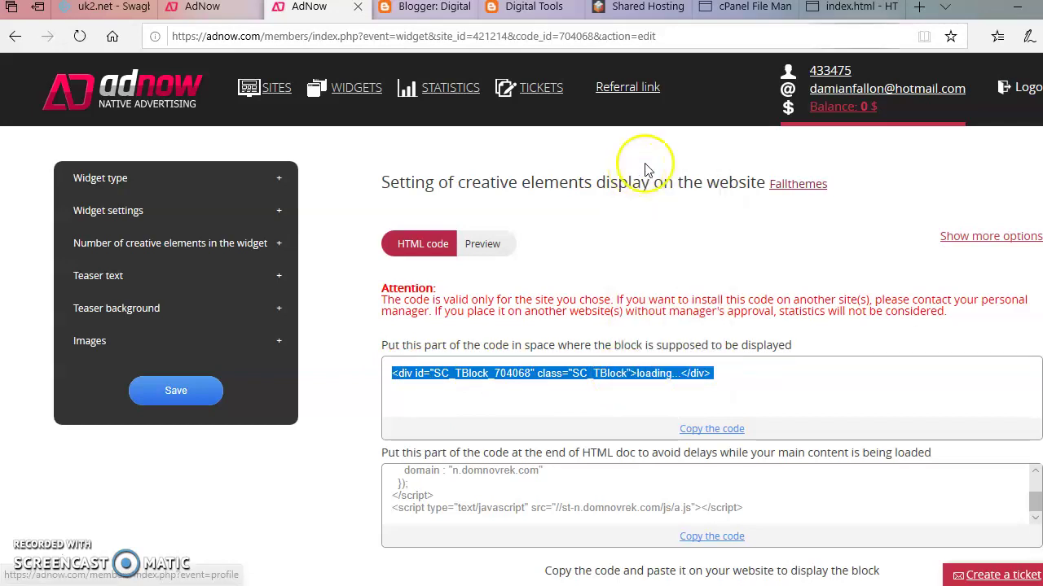
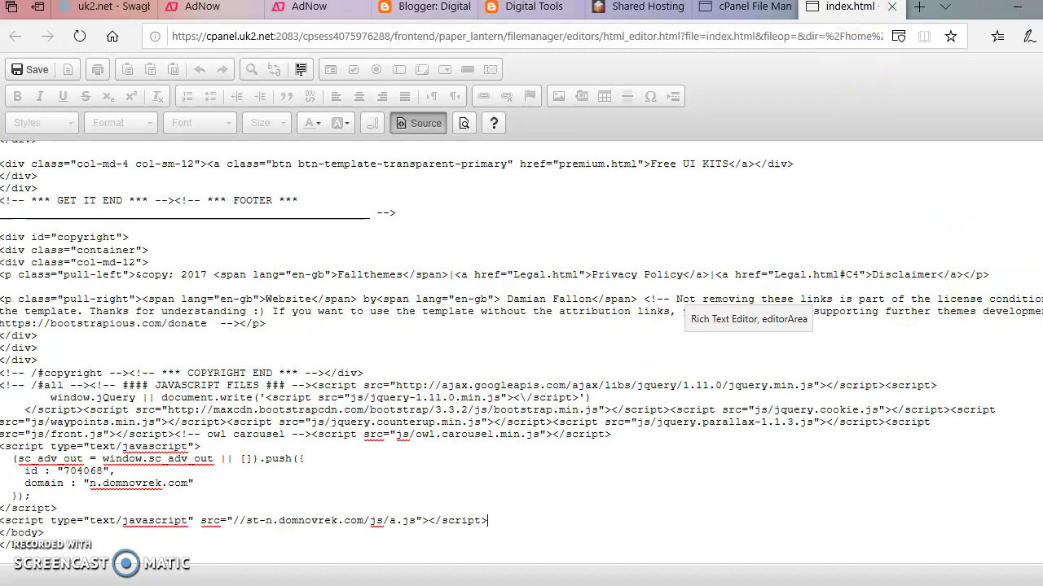
Look through the index.html source, from the header and navbar to the homepage carousel, for a place to put the ad display block
scroll(680, 306, "up", 15)
scroll(681, 306, "up", 10)
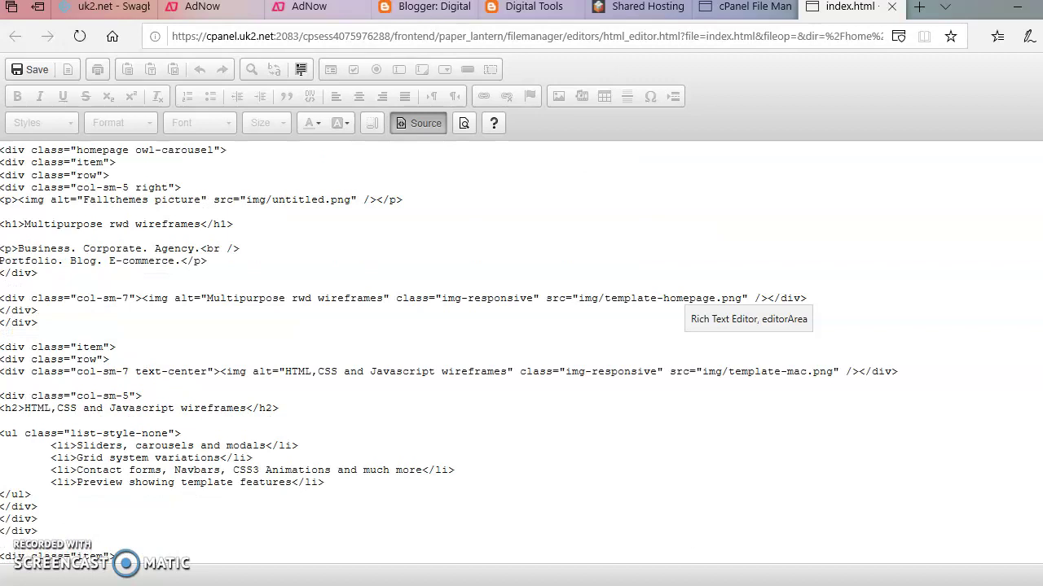
scroll(681, 306, "up", 7)
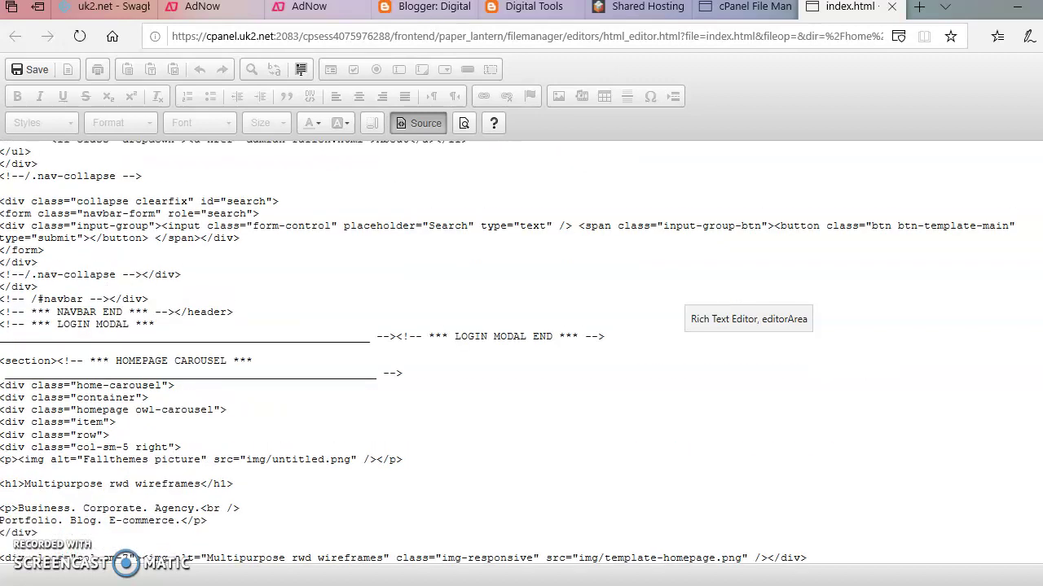
scroll(680, 306, "up", 2)
scroll(680, 305, "up", 10)
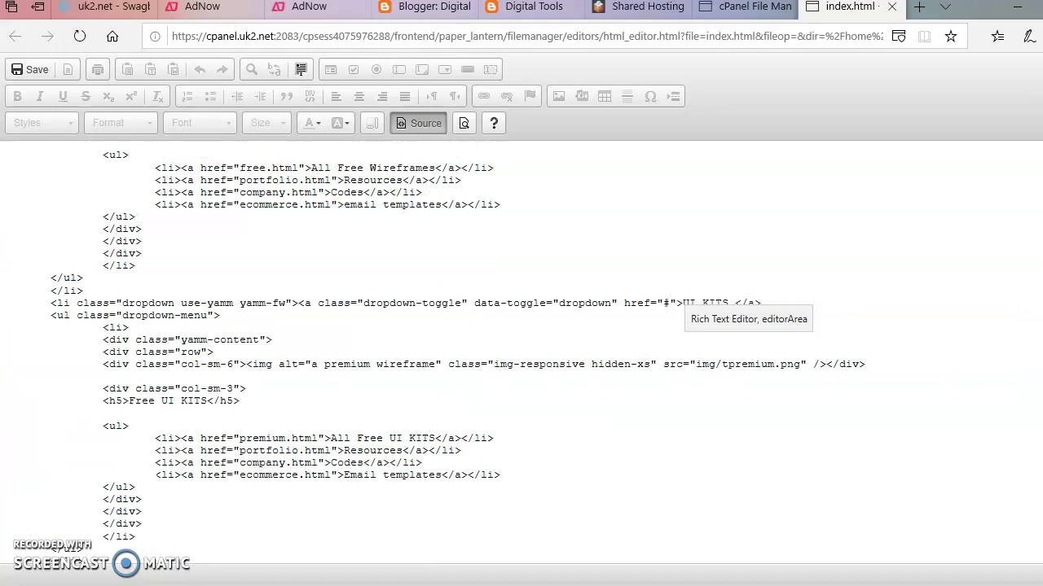
scroll(680, 306, "up", 6)
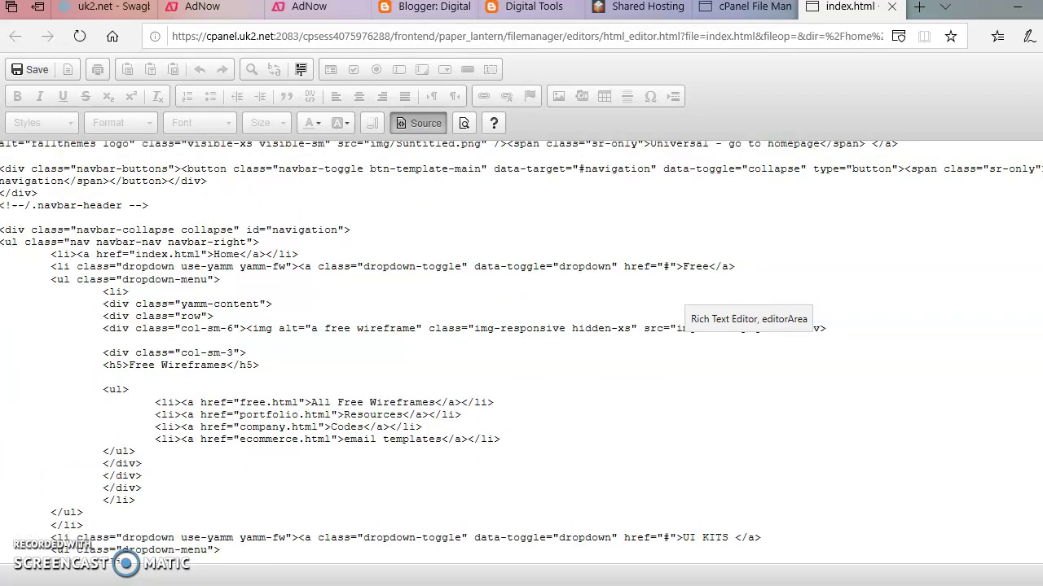
scroll(680, 305, "down", 10)
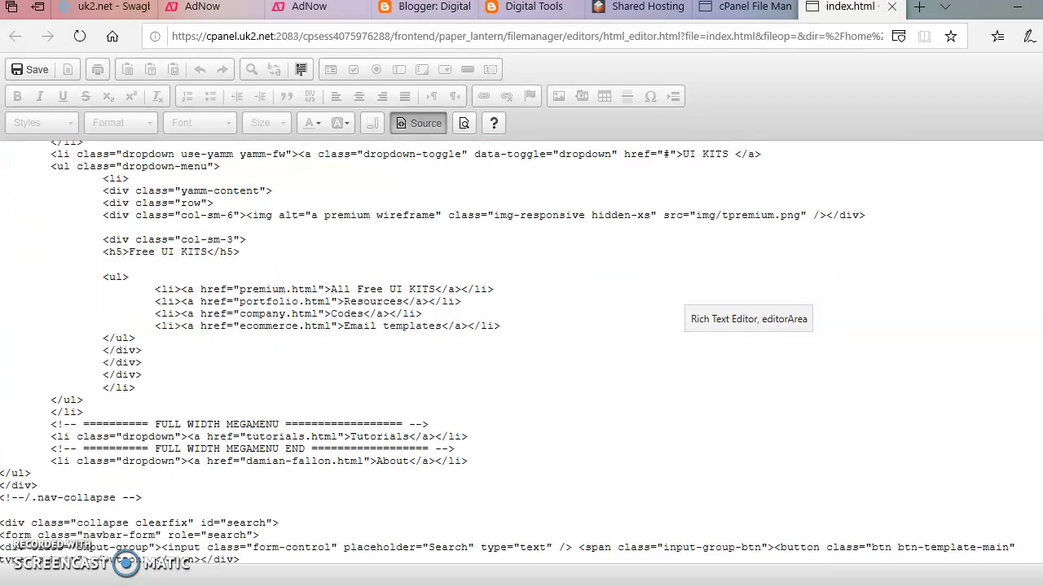
scroll(680, 306, "down", 4)
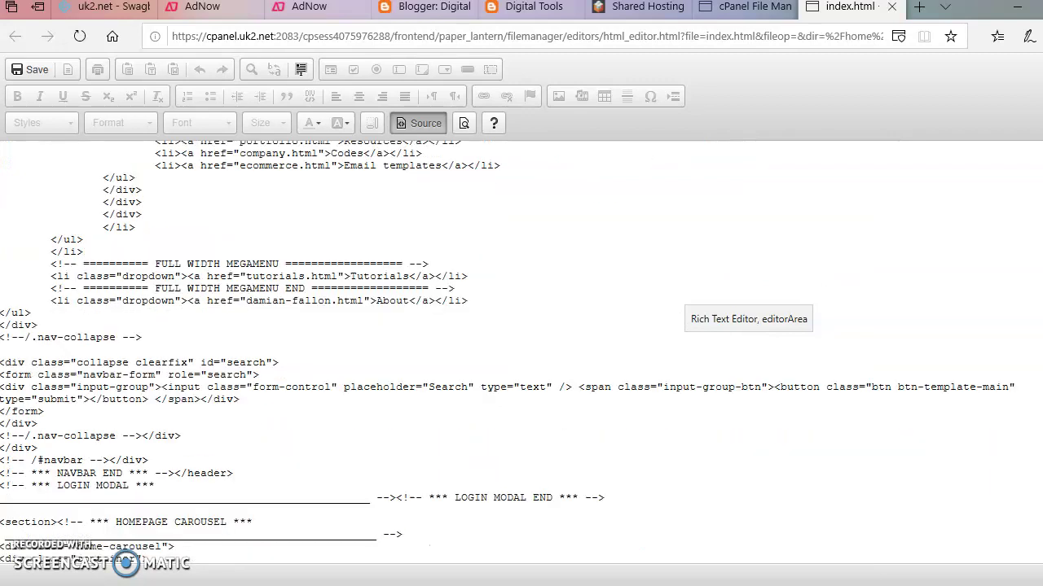
scroll(680, 305, "down", 3)
scroll(680, 305, "down", 5)
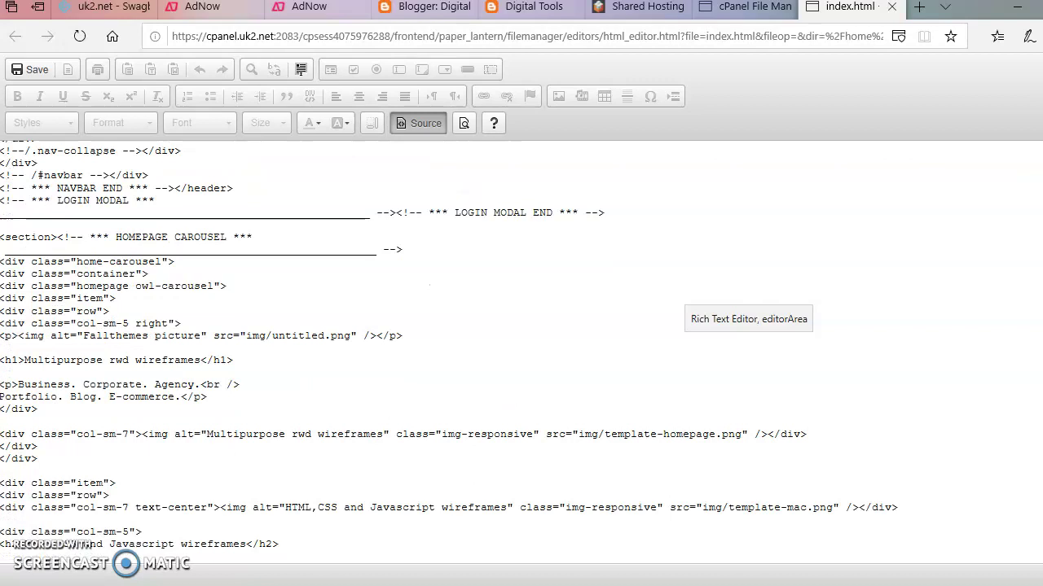
scroll(681, 305, "up", 3)
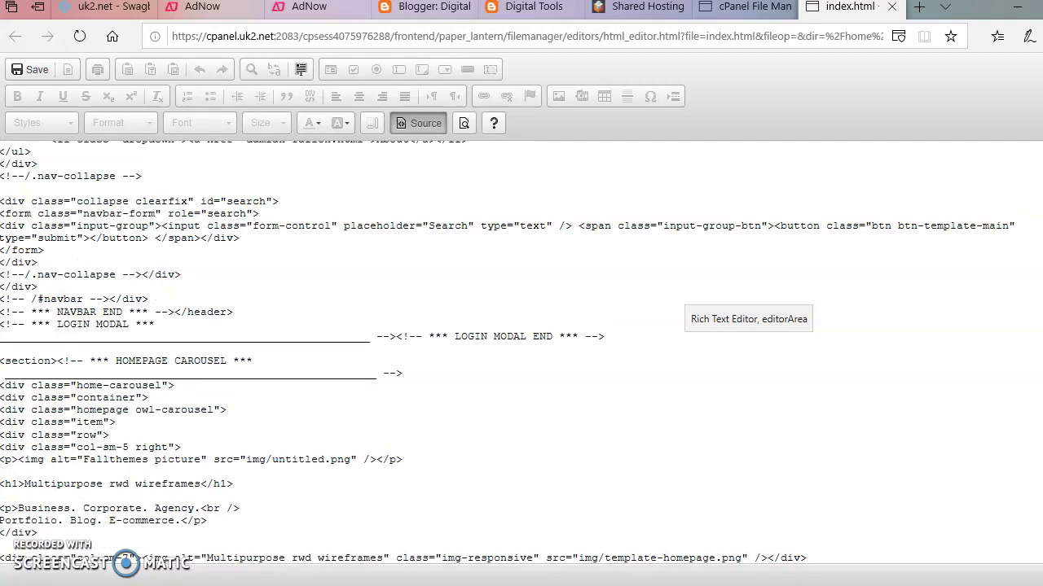
scroll(680, 306, "up", 3)
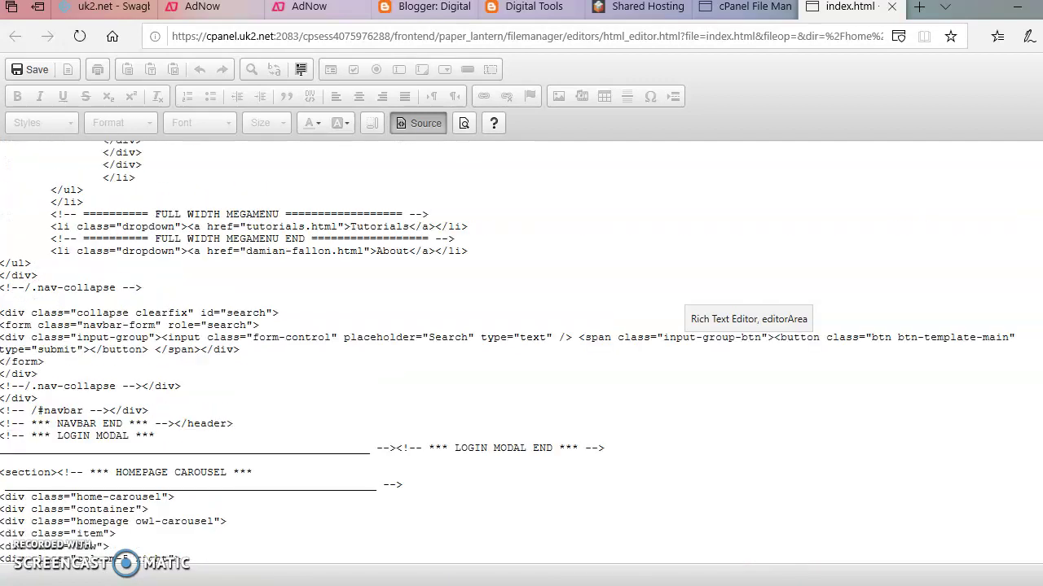
scroll(680, 305, "down", 9)
scroll(680, 305, "down", 5)
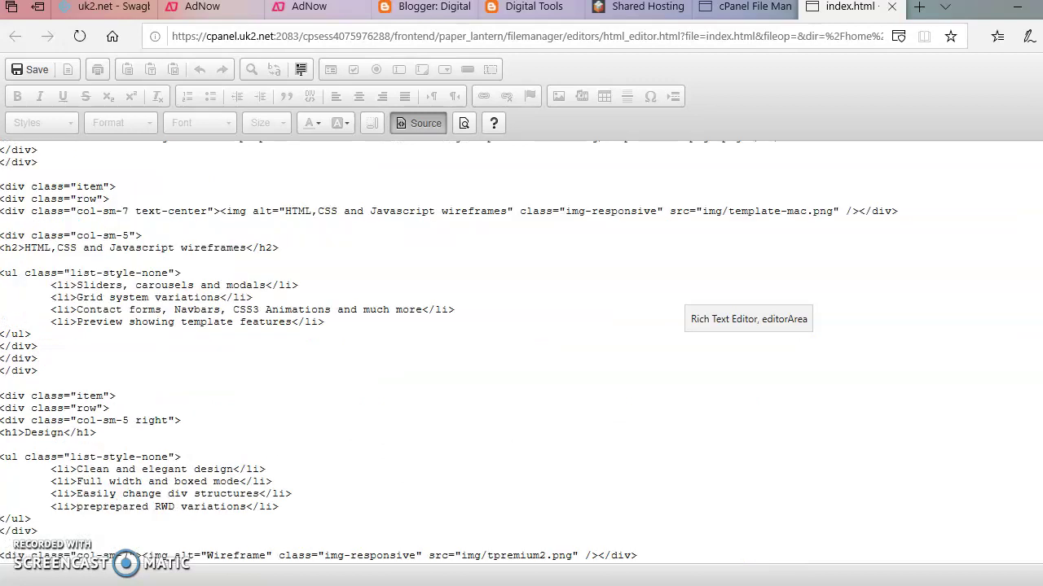
scroll(680, 305, "down", 12)
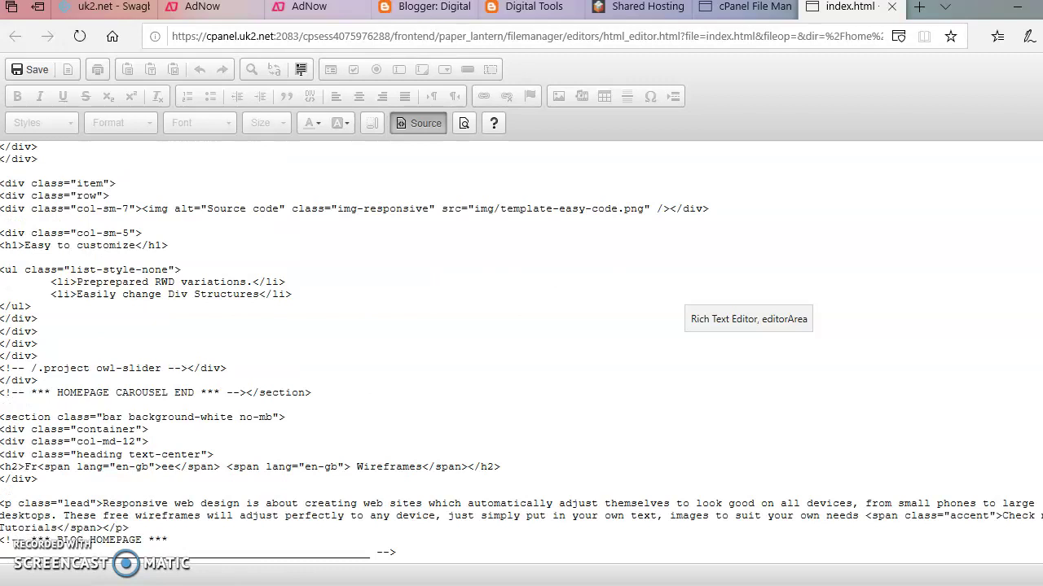
scroll(680, 305, "up", 20)
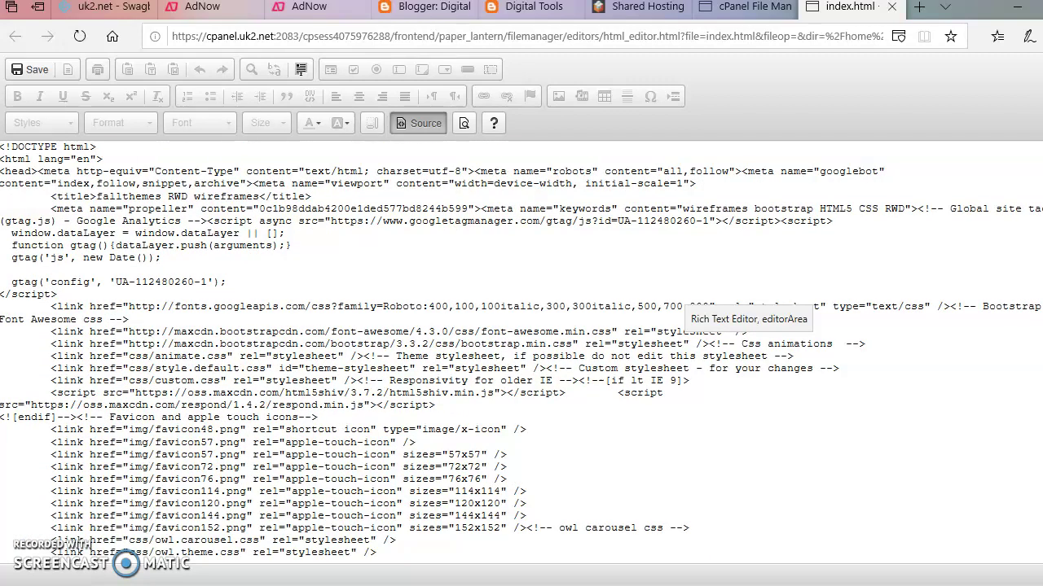
scroll(681, 306, "down", 5)
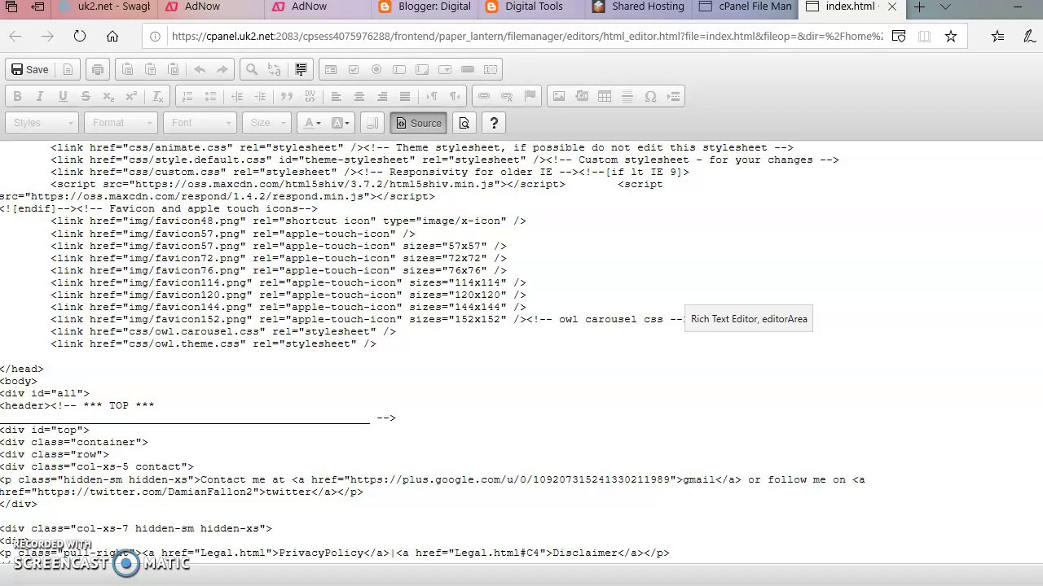
scroll(680, 305, "down", 2)
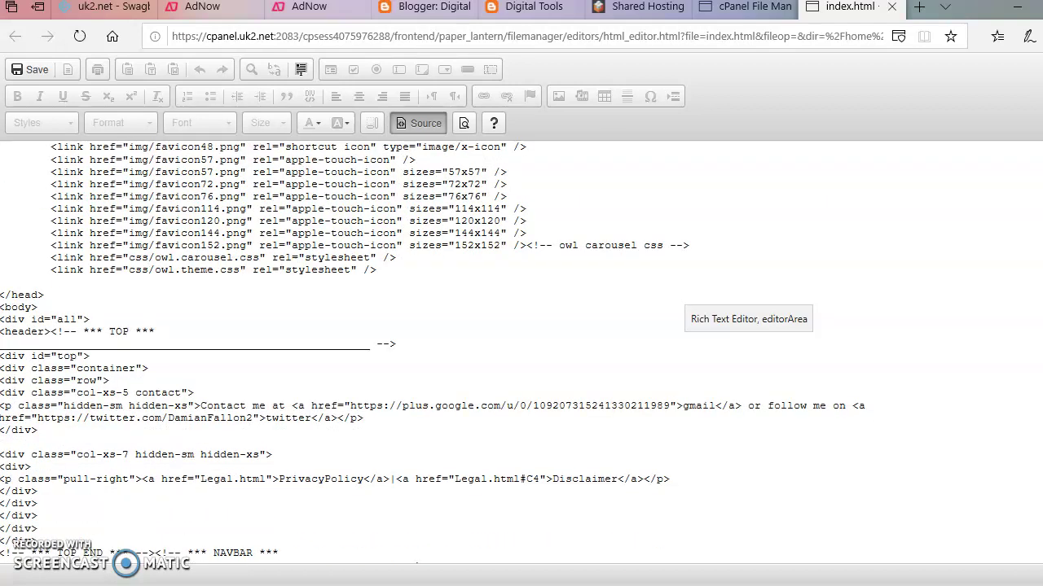
scroll(680, 306, "down", 3)
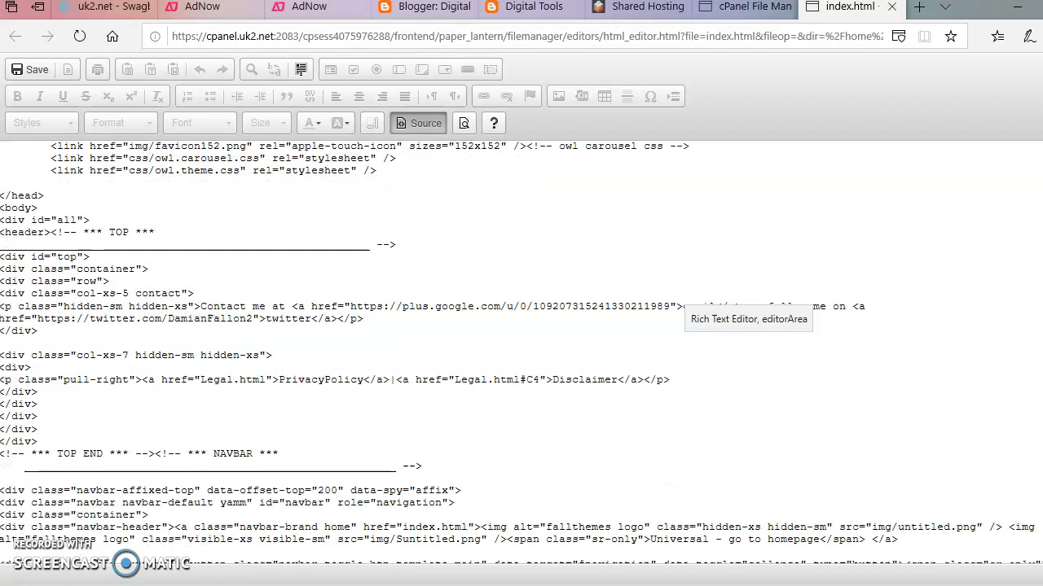
scroll(680, 306, "down", 1)
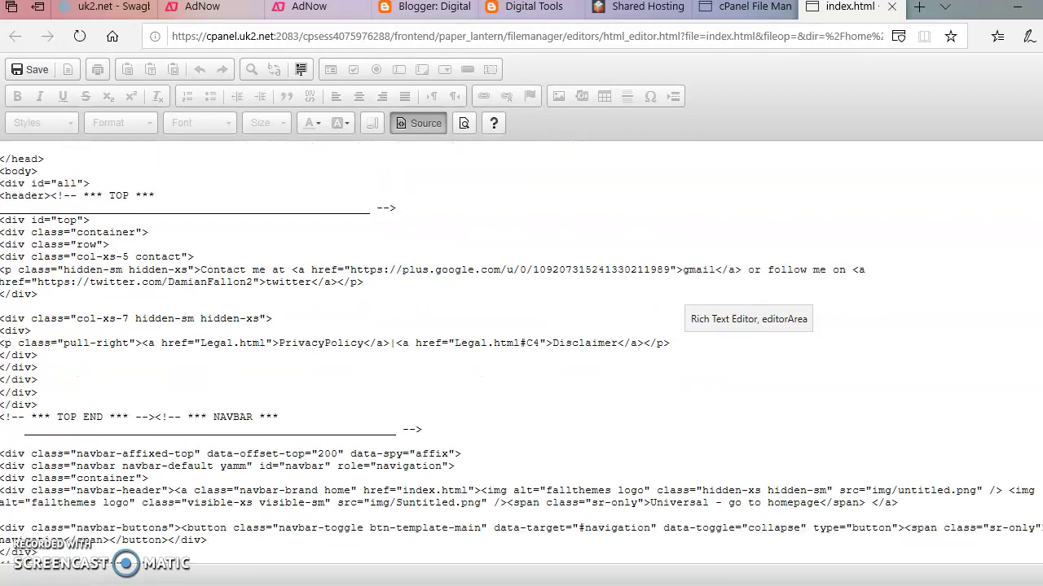
scroll(680, 306, "down", 2)
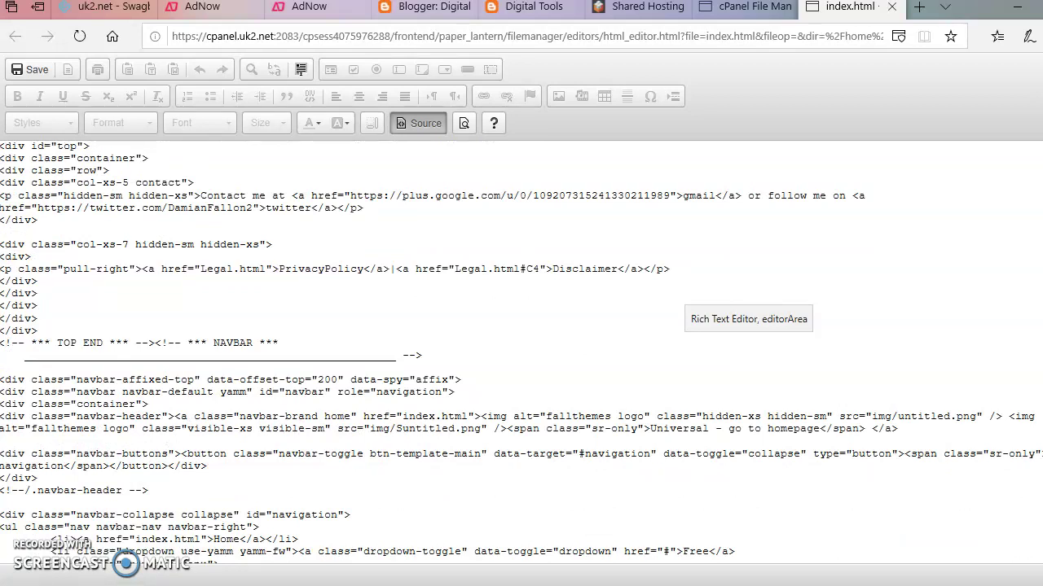
scroll(681, 305, "down", 3)
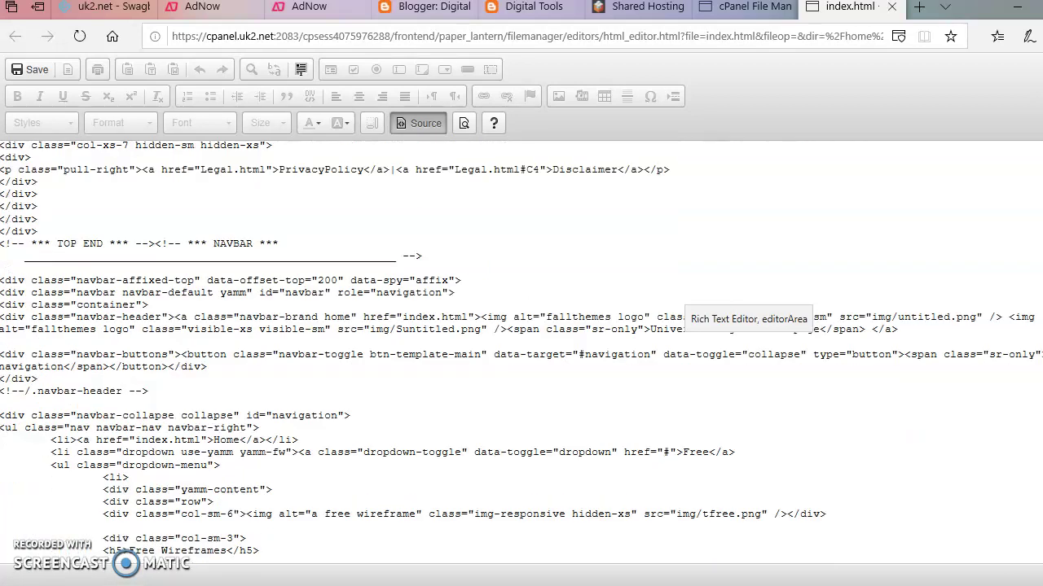
scroll(681, 306, "down", 9)
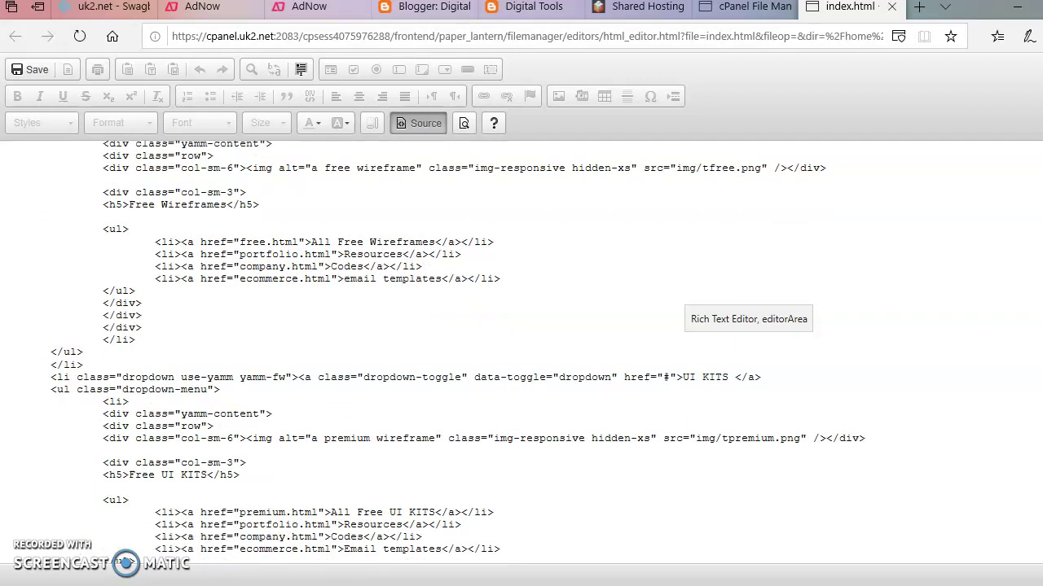
scroll(680, 305, "down", 15)
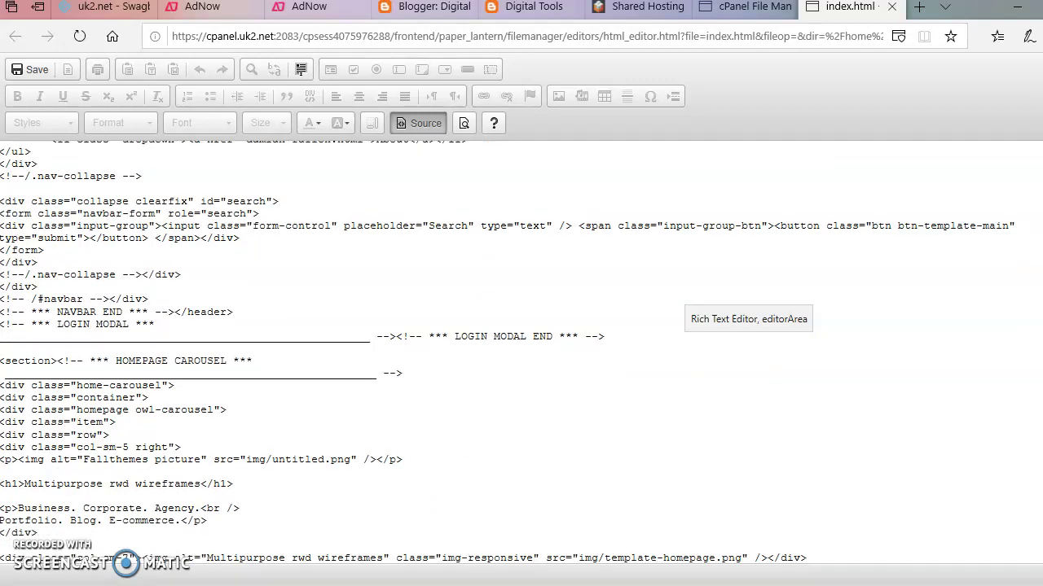
scroll(680, 306, "down", 3)
scroll(448, 351, "down", 3)
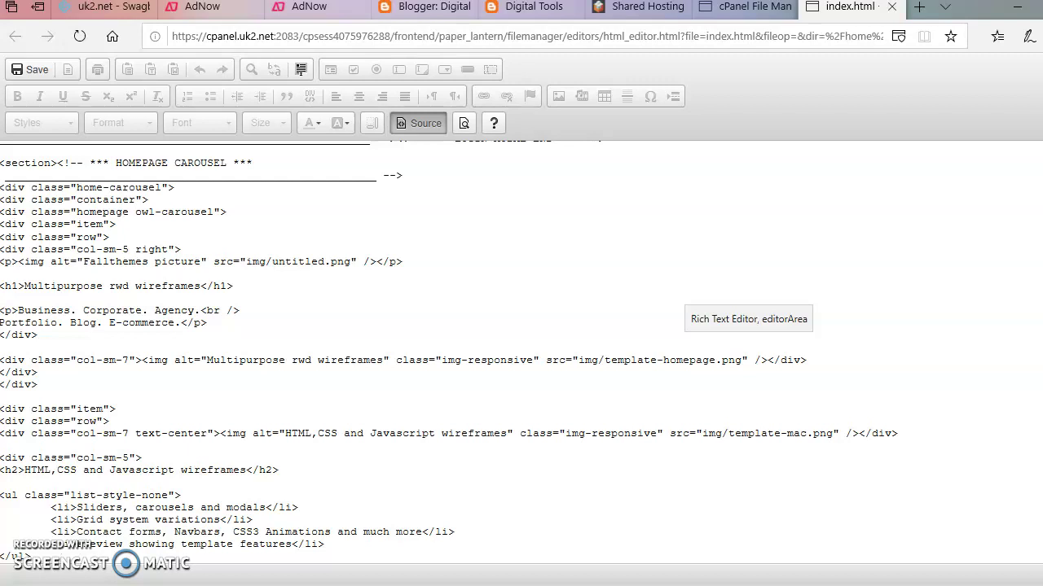
scroll(521, 351, "up", 10)
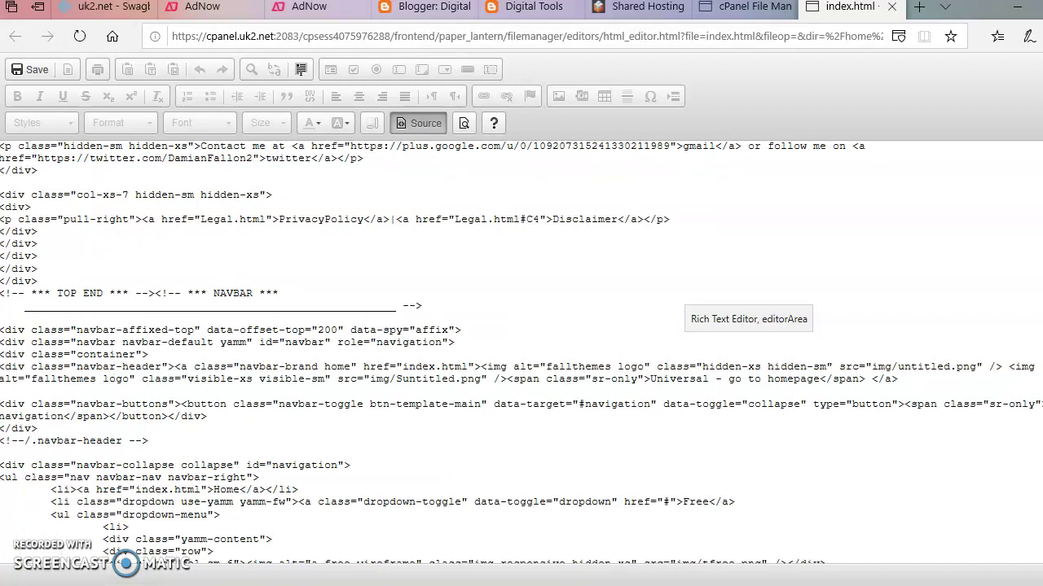
scroll(521, 350, "up", 3)
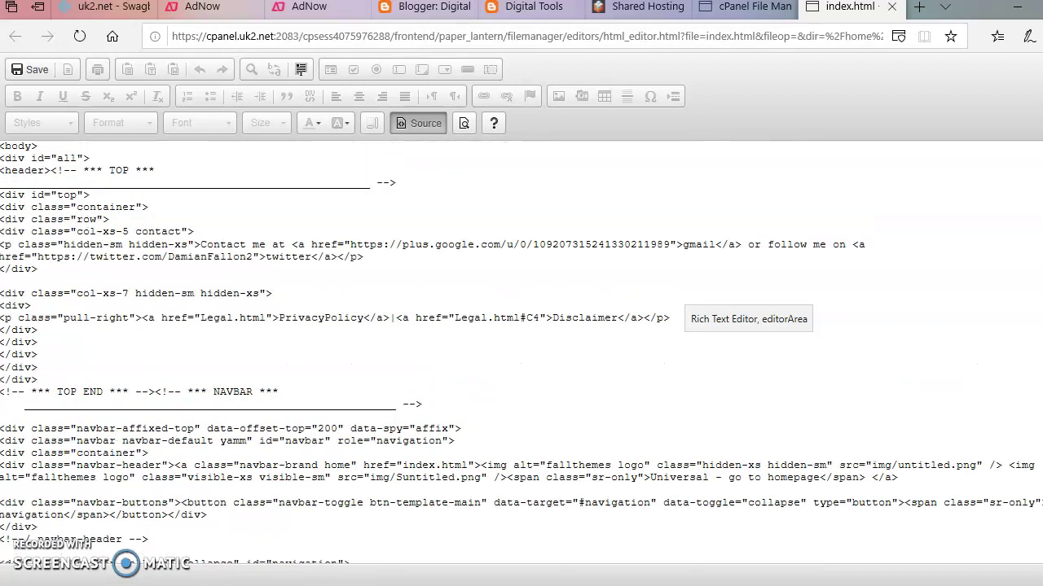
scroll(522, 351, "up", 3)
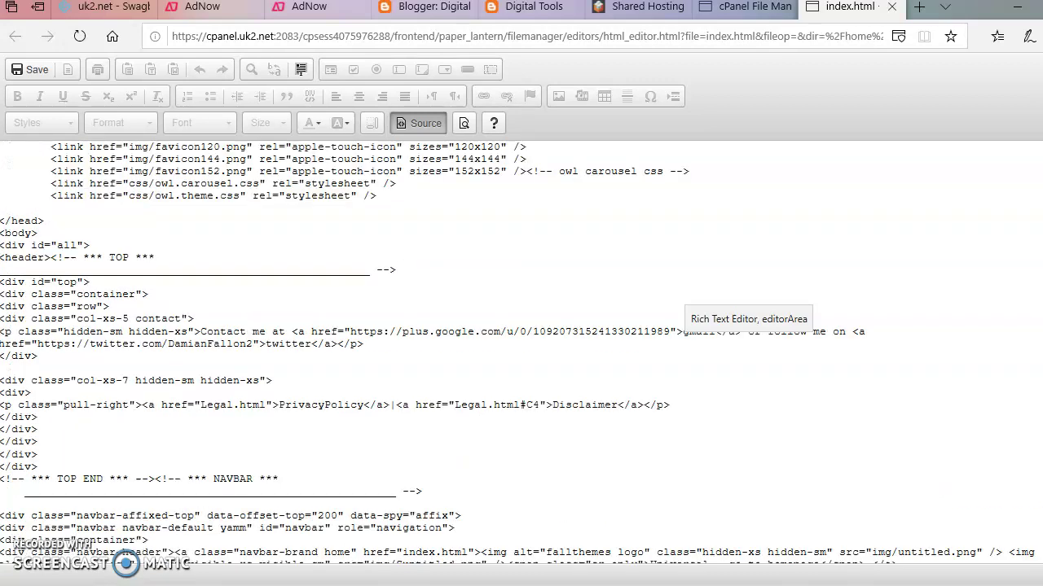
Paste the copied SC_TBlock div on a new line directly after the opening body tag, above the div with id "all"
left_click(331, 281)
left_click(214, 342)
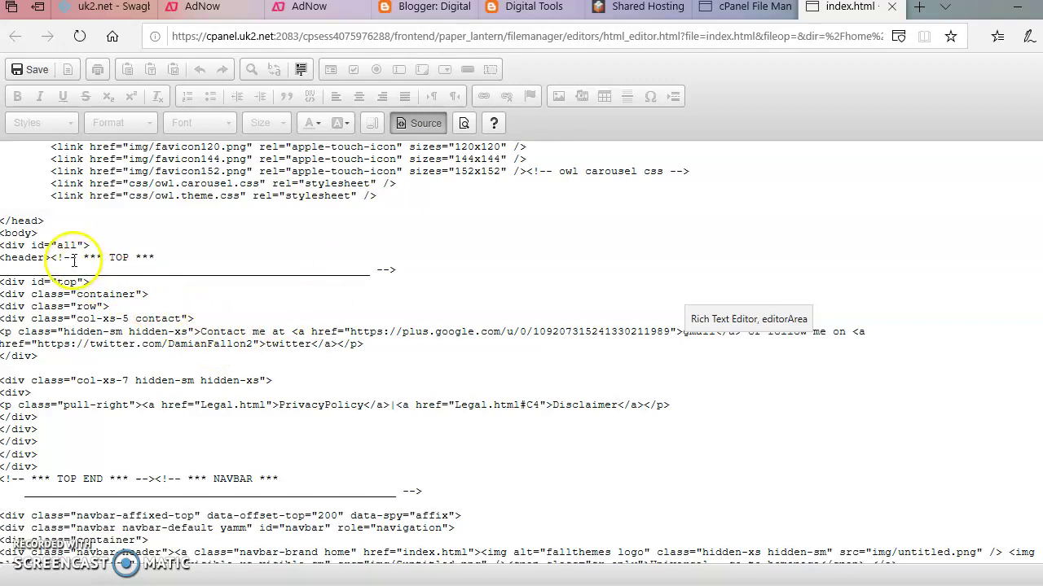
left_click(42, 233)
key("Return")
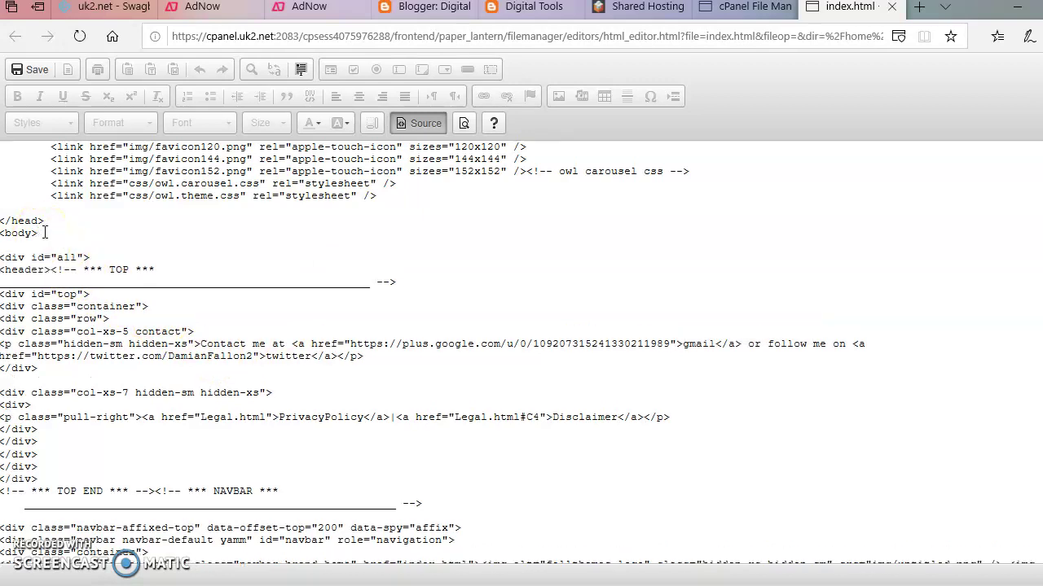
right_click(8, 251)
right_click(9, 251)
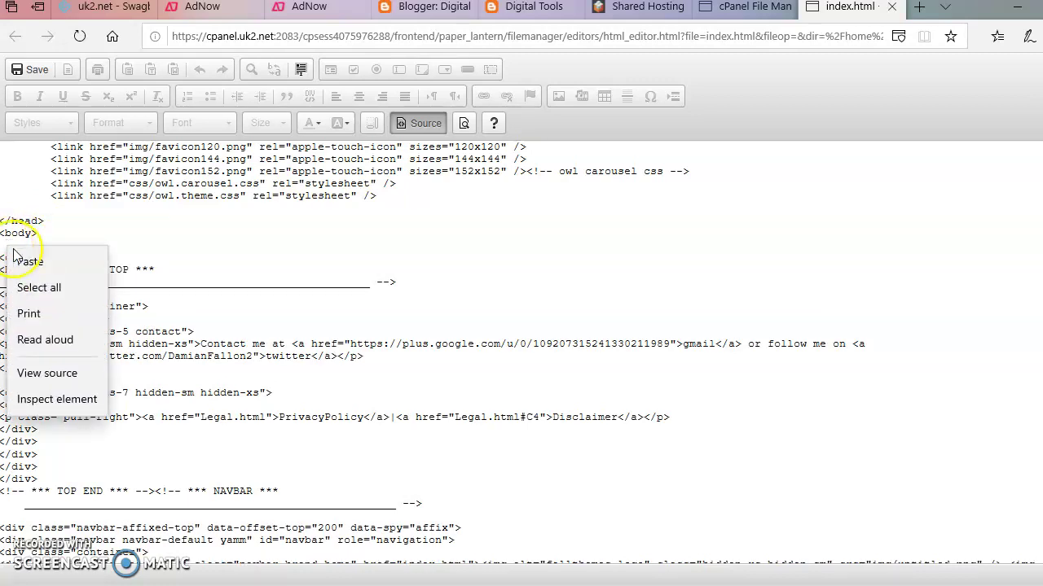
left_click(29, 258)
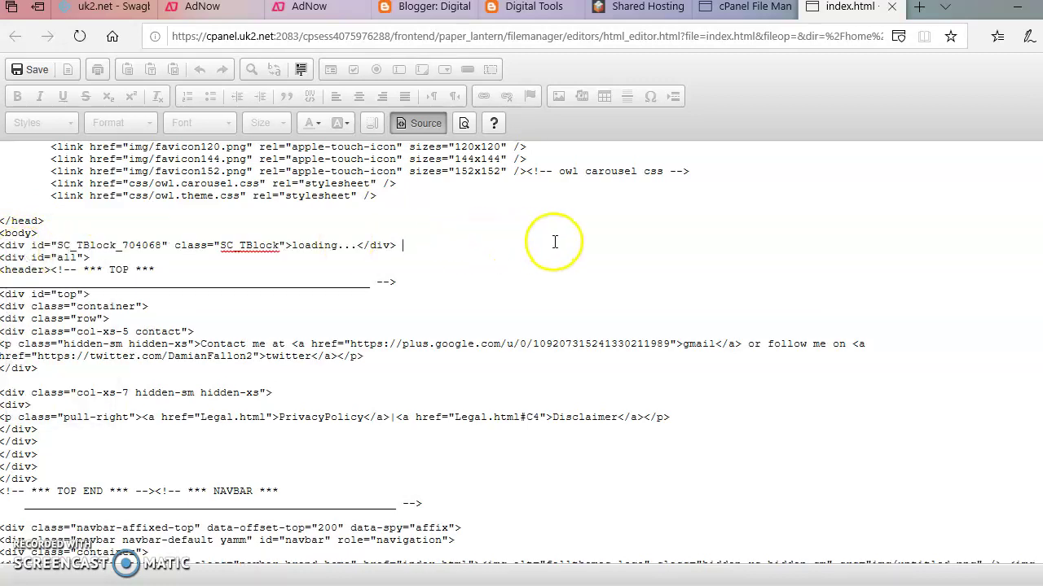
left_click(404, 243)
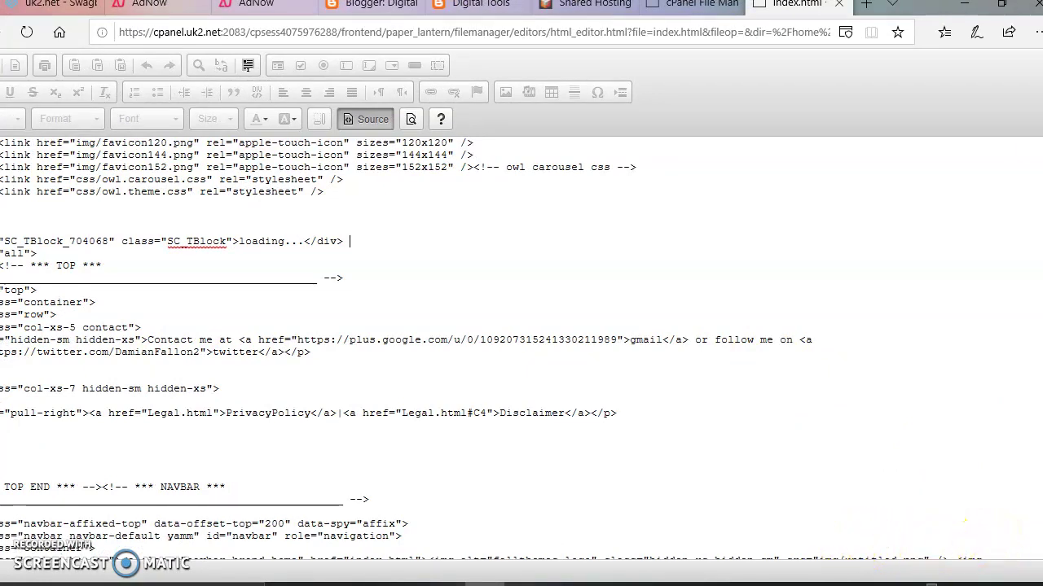
left_click(947, 584)
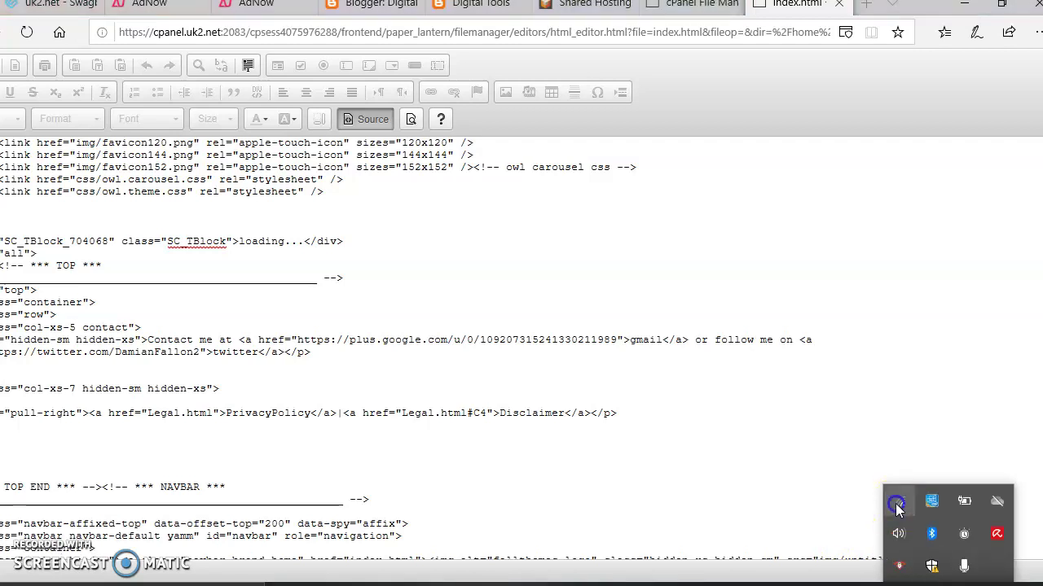
left_click(882, 416)
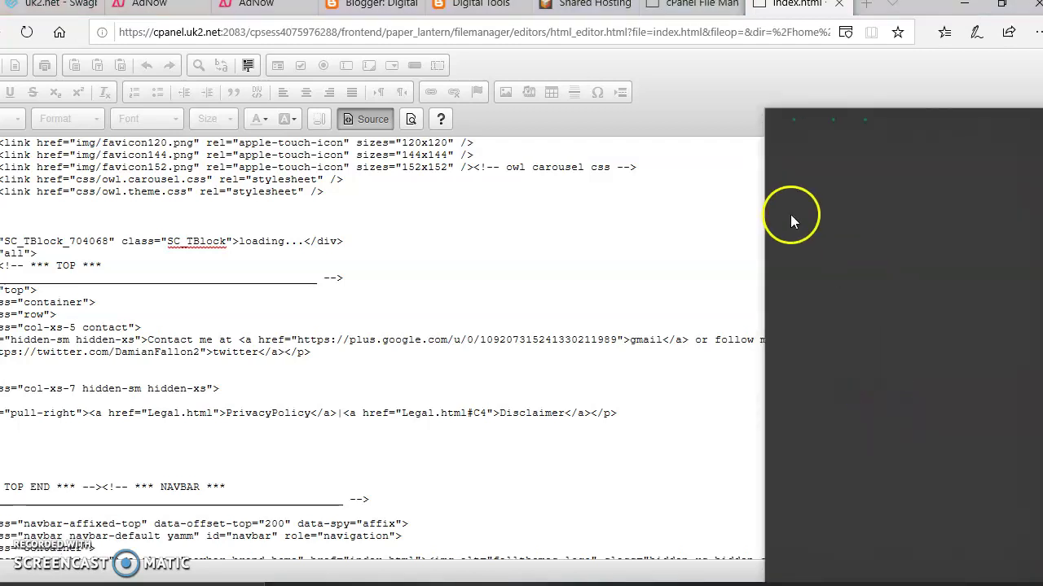
left_click(751, 227)
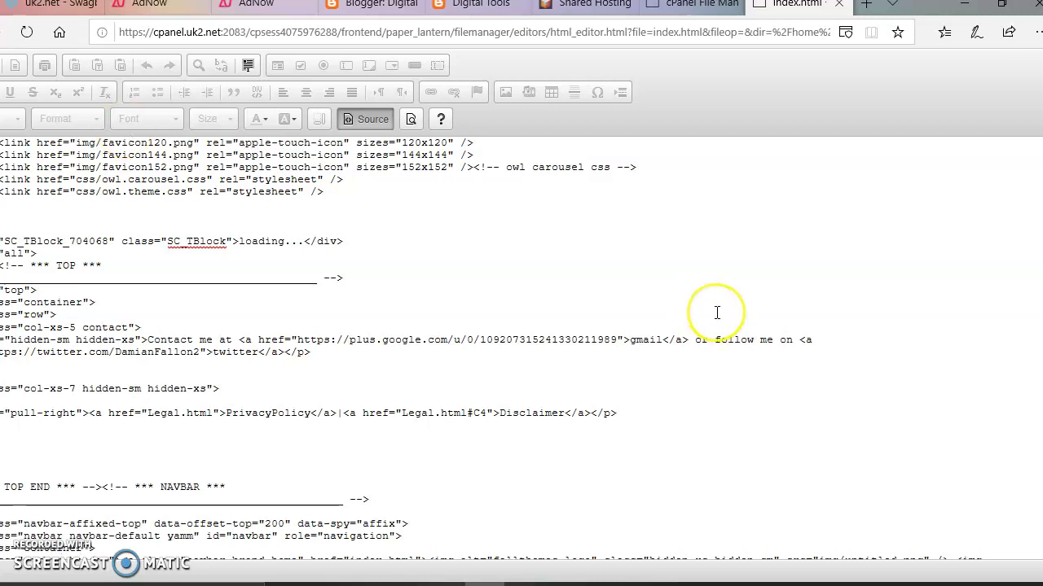
Save index.html and return to the AdNow widget page with the HTML code for the Fallthemes site
key("ctrl+s")
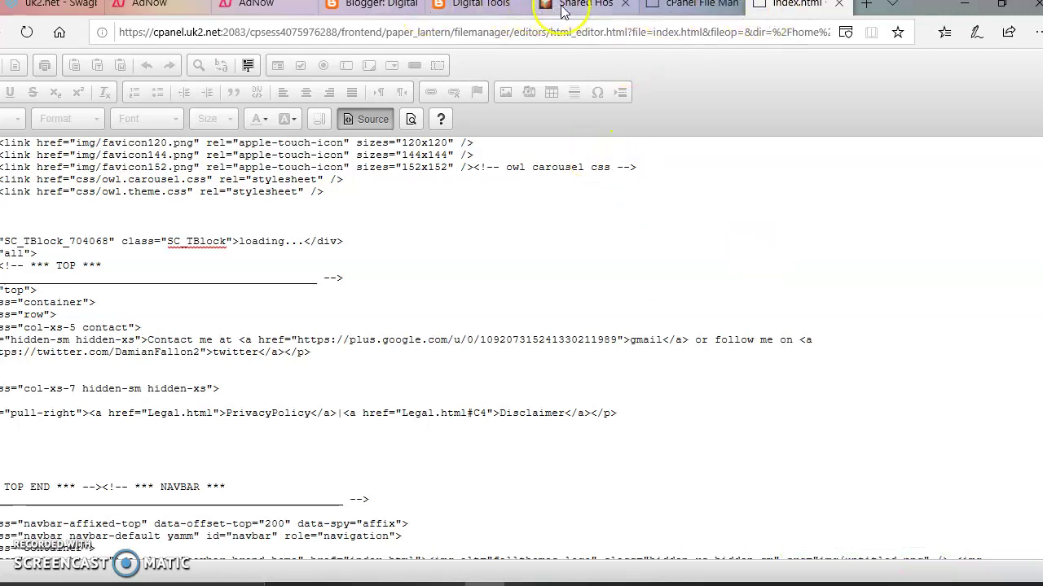
left_click(254, 6)
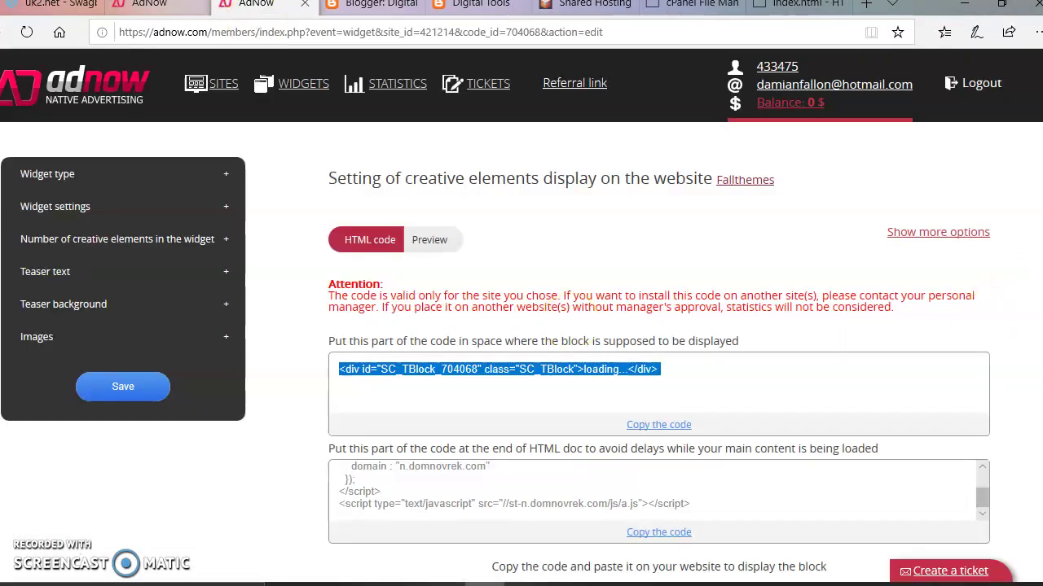
scroll(1028, 277, "down", 1)
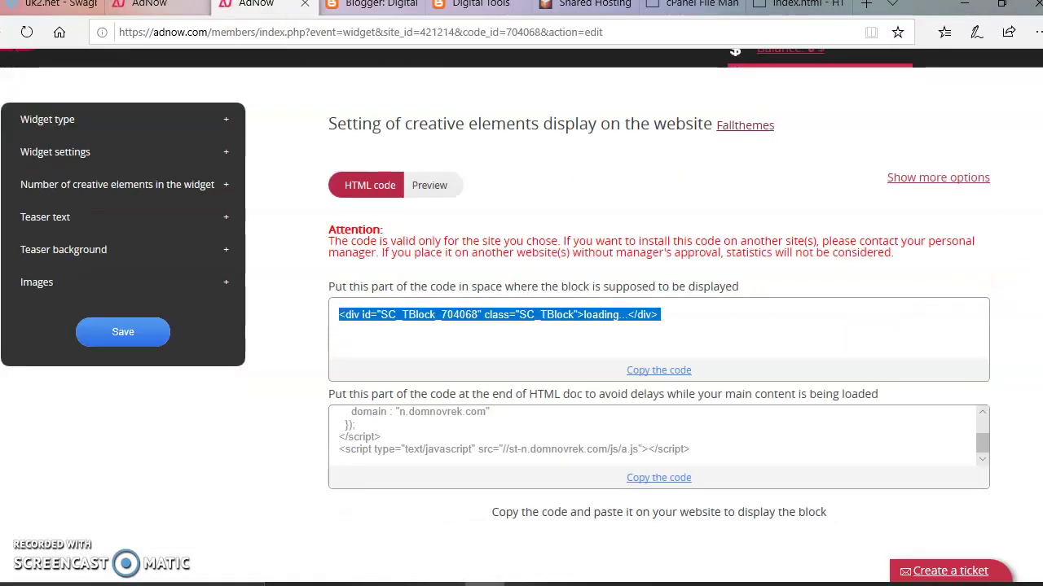
Open the AdNow list of sites and check the moderation status of Fallthemes, digital tools and Gimpstock
scroll(522, 326, "up", 1)
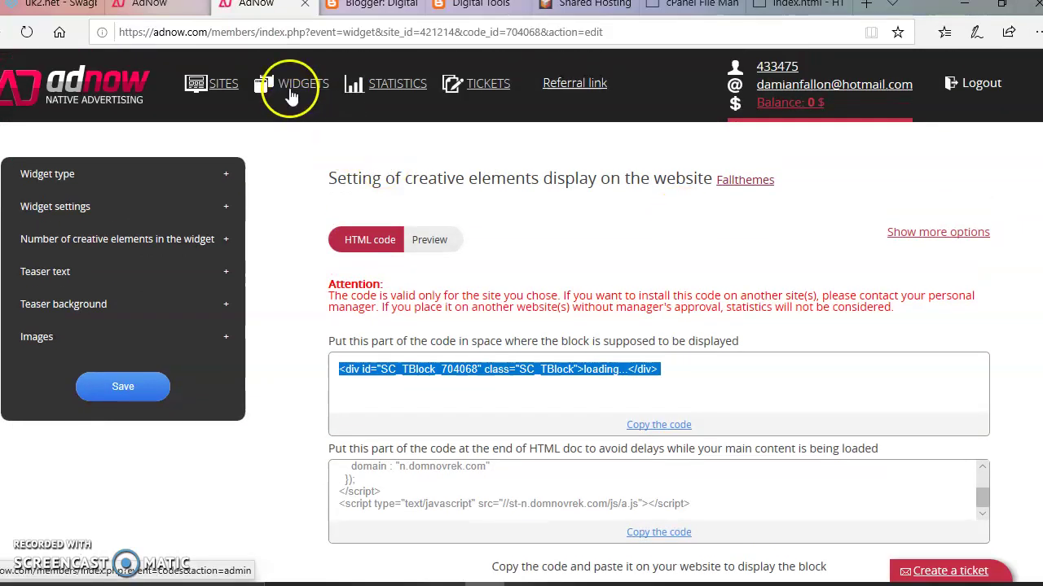
left_click(198, 89)
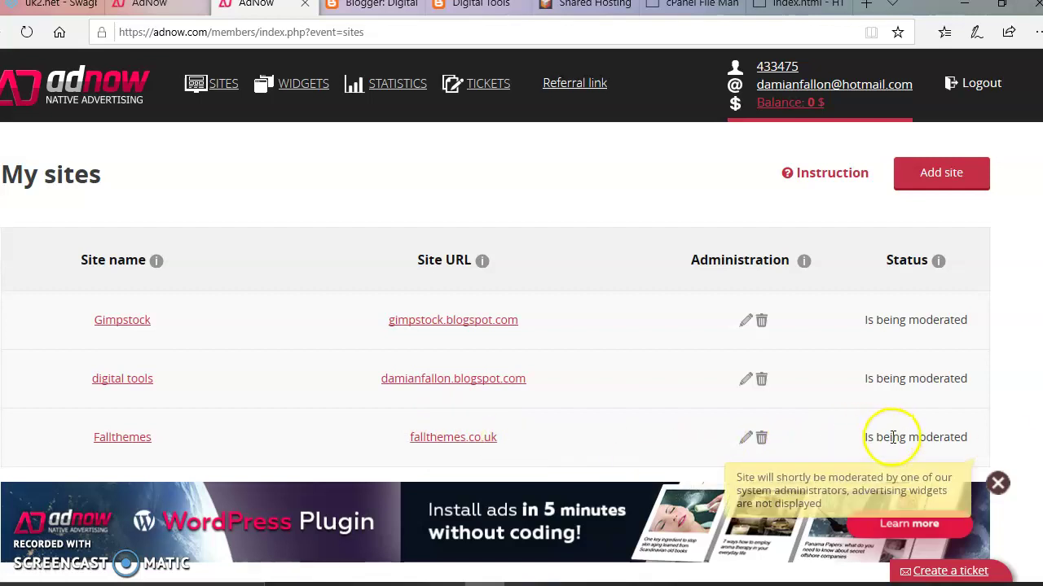
mouse_move(914, 439)
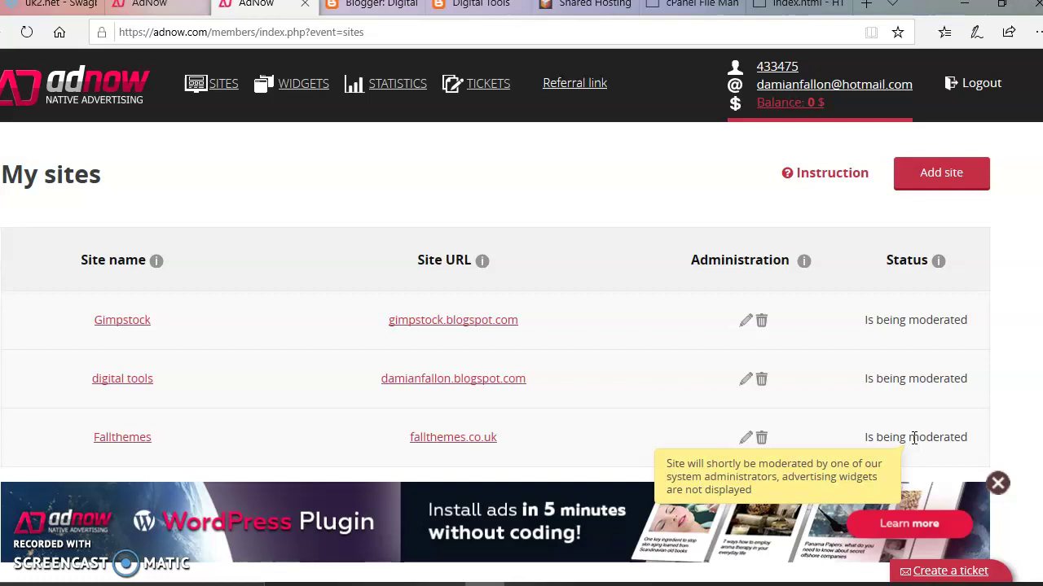
left_click(911, 377)
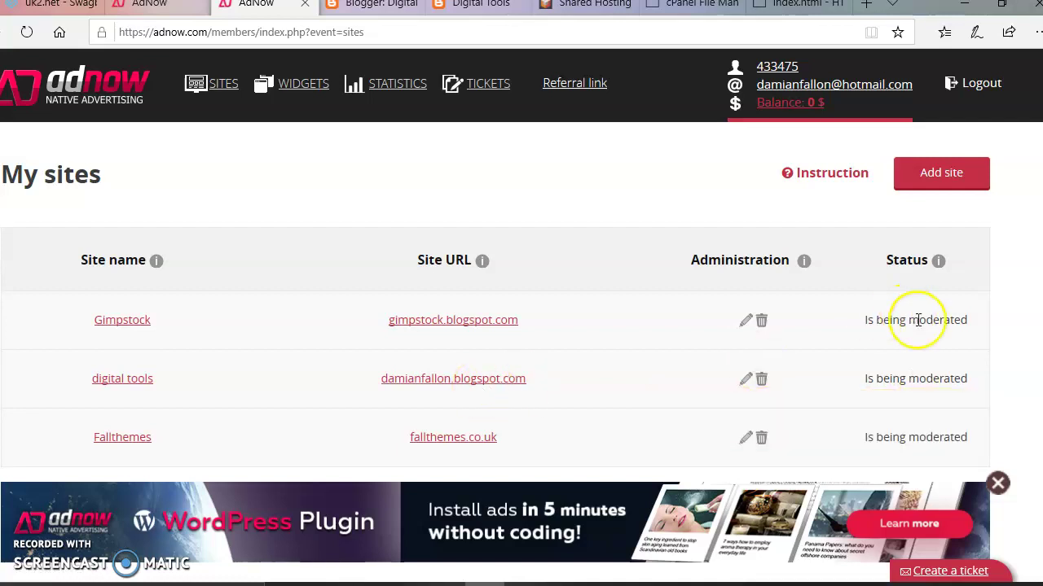
left_click(917, 320)
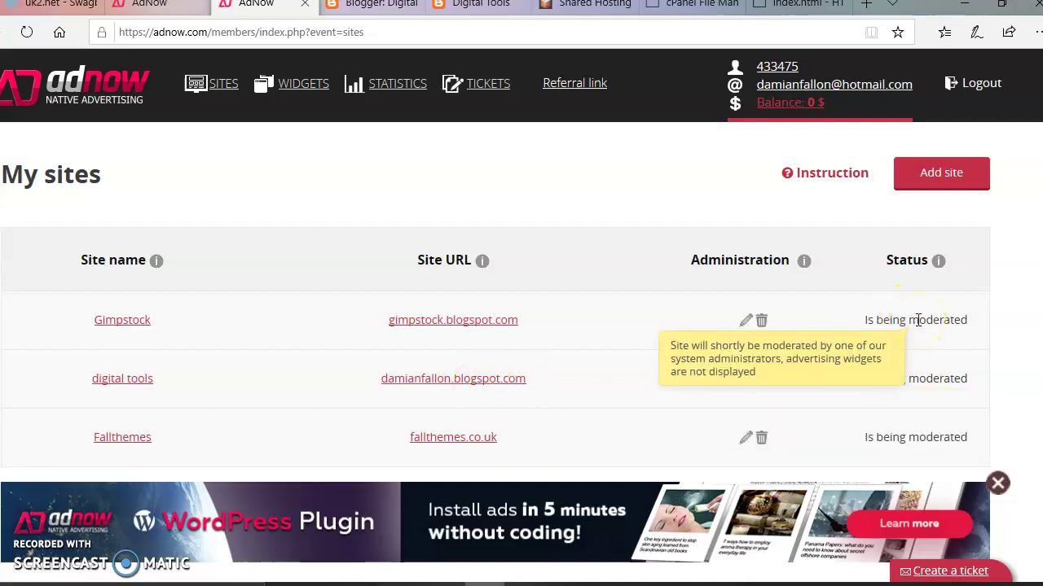
left_click(473, 330)
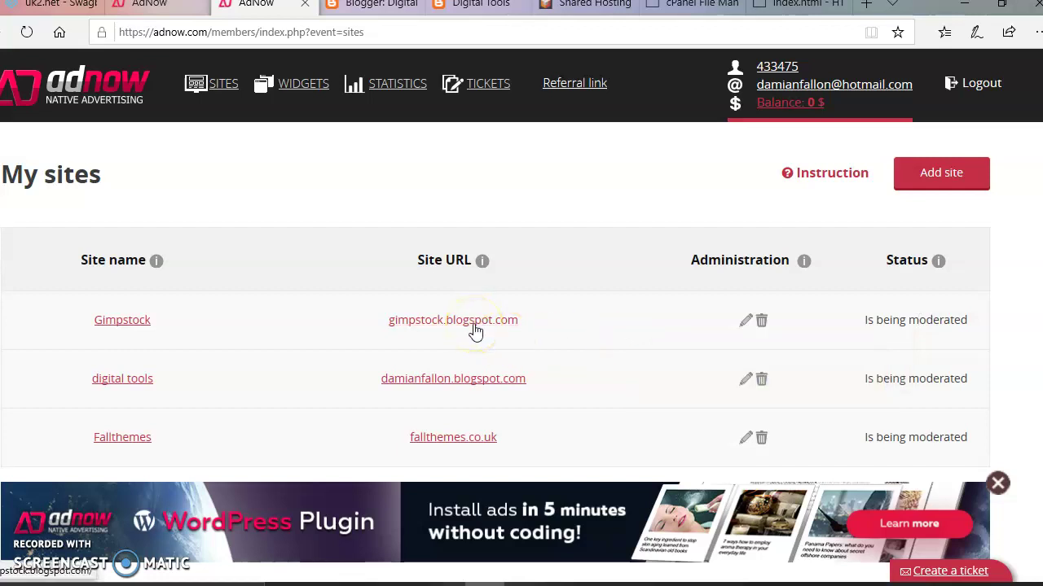
mouse_move(954, 313)
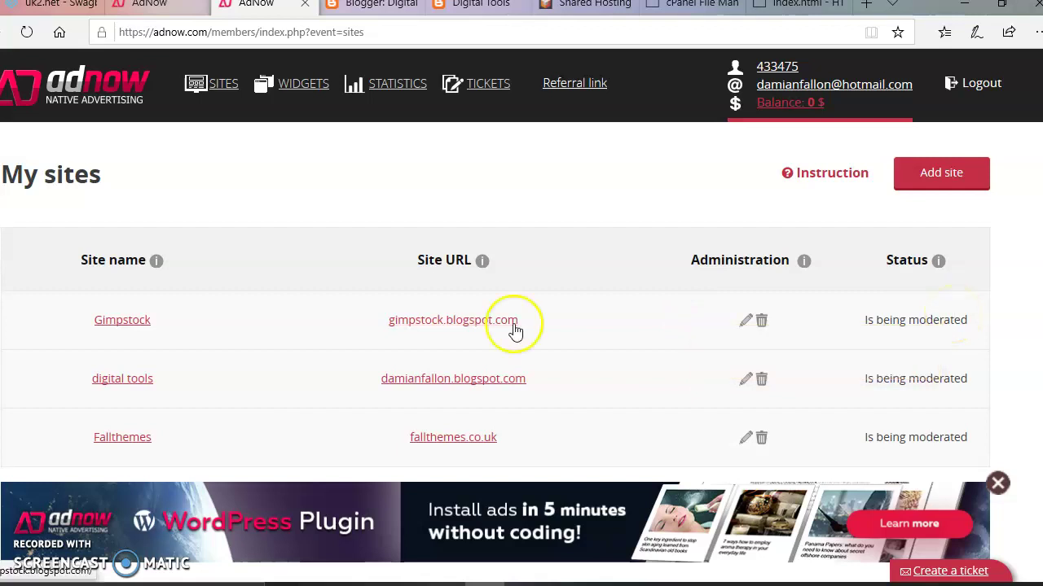
Switch to the Digital Tools blog's layout in Blogger, inspect the Cross-Column HTML/JavaScript gadget's content, and close it without changes
left_click(387, 10)
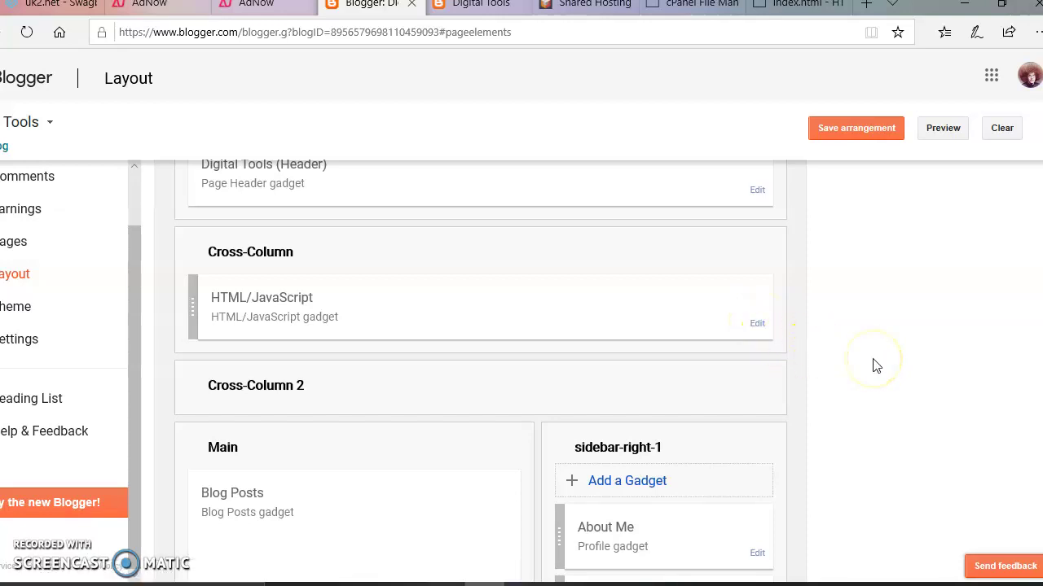
left_click(753, 329)
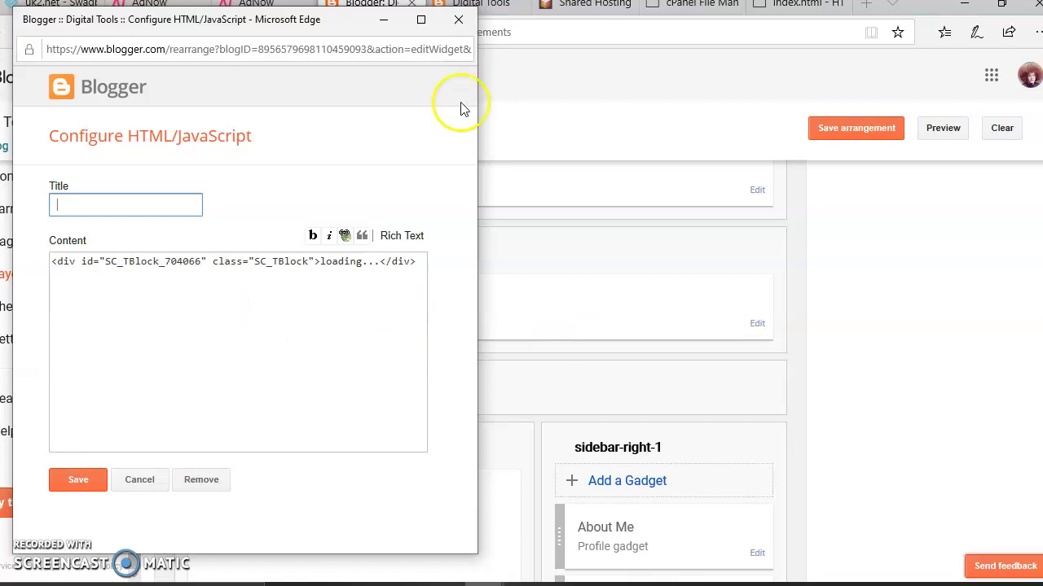
left_click(458, 18)
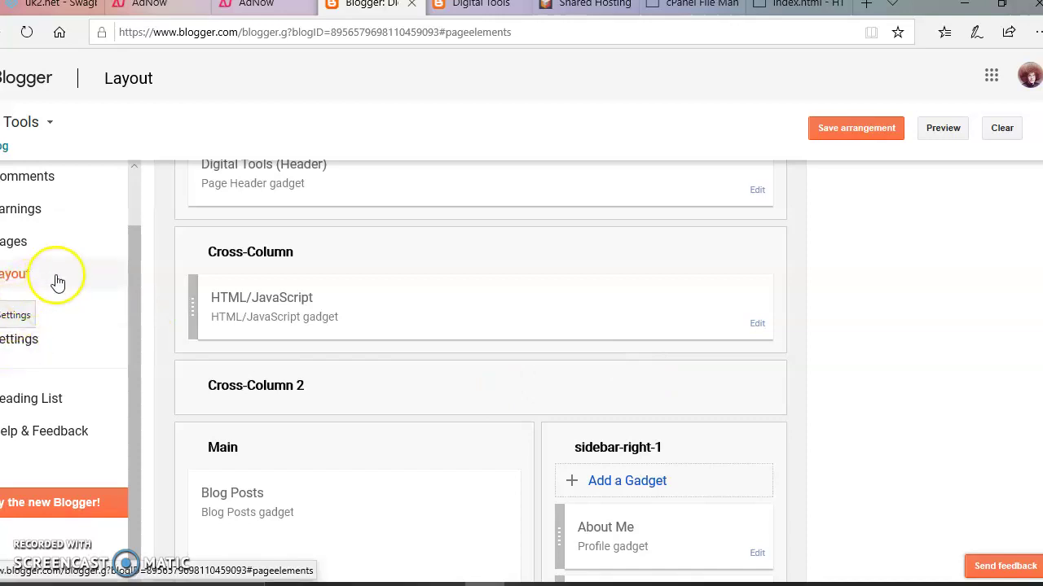
Open the Digital Tools blog's theme page, dismiss the blocked pop-up notice, and examine the live blog preview for the ad block
left_click(11, 306)
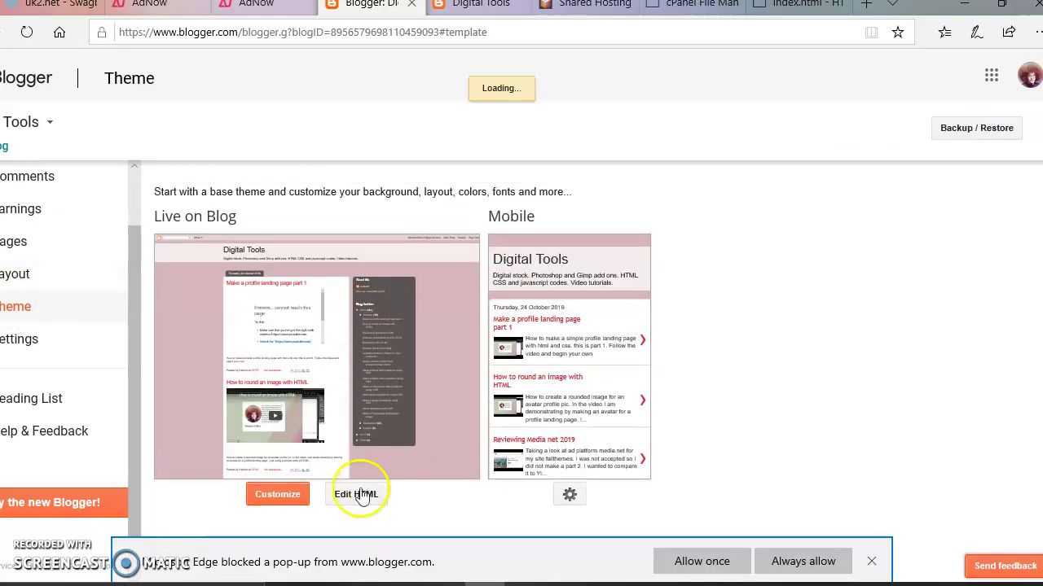
left_click(871, 561)
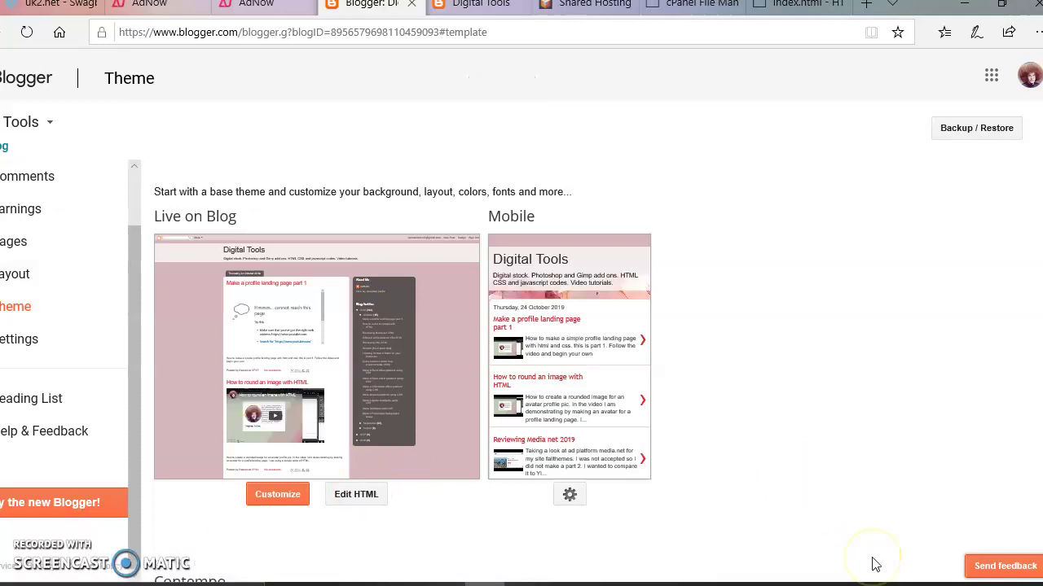
scroll(870, 550, "down", 1)
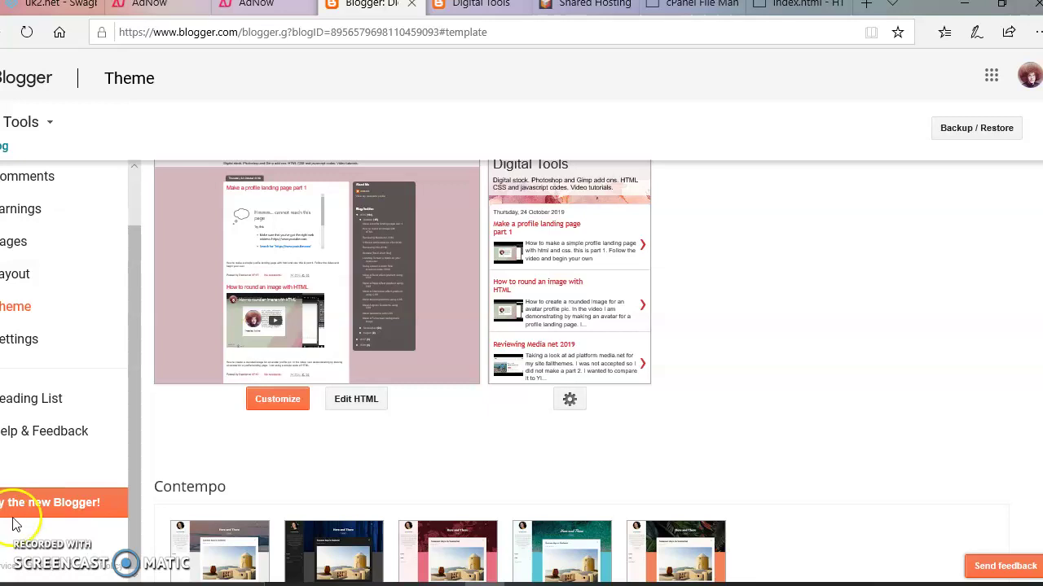
scroll(51, 511, "down", 2)
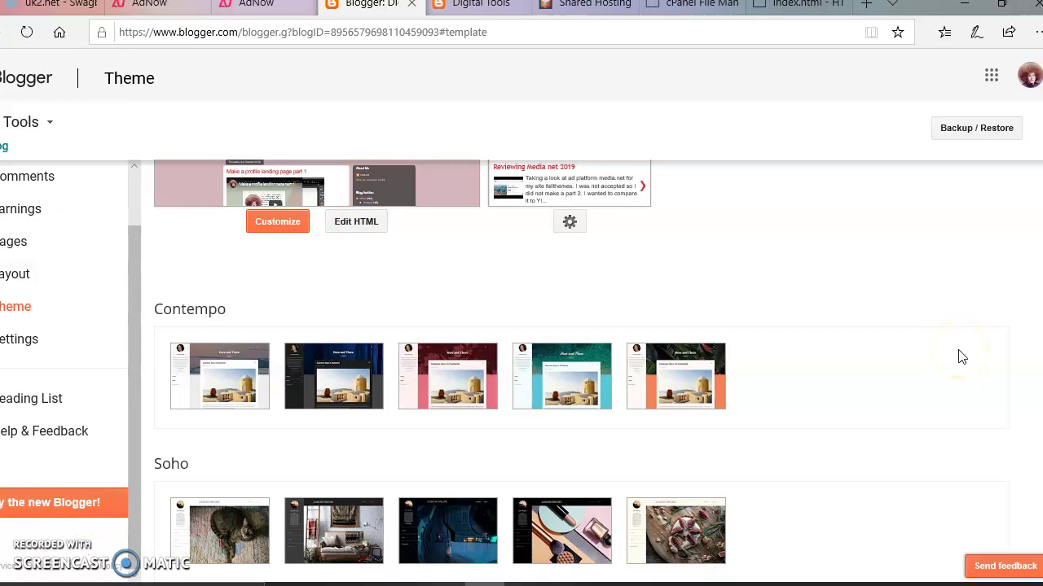
scroll(957, 351, "up", 1)
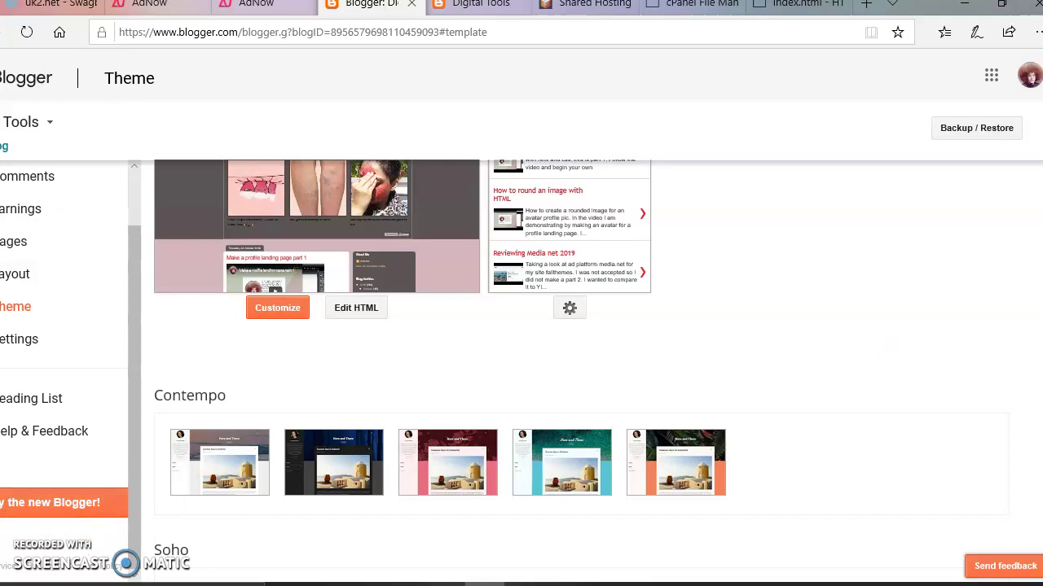
scroll(570, 334, "up", 2)
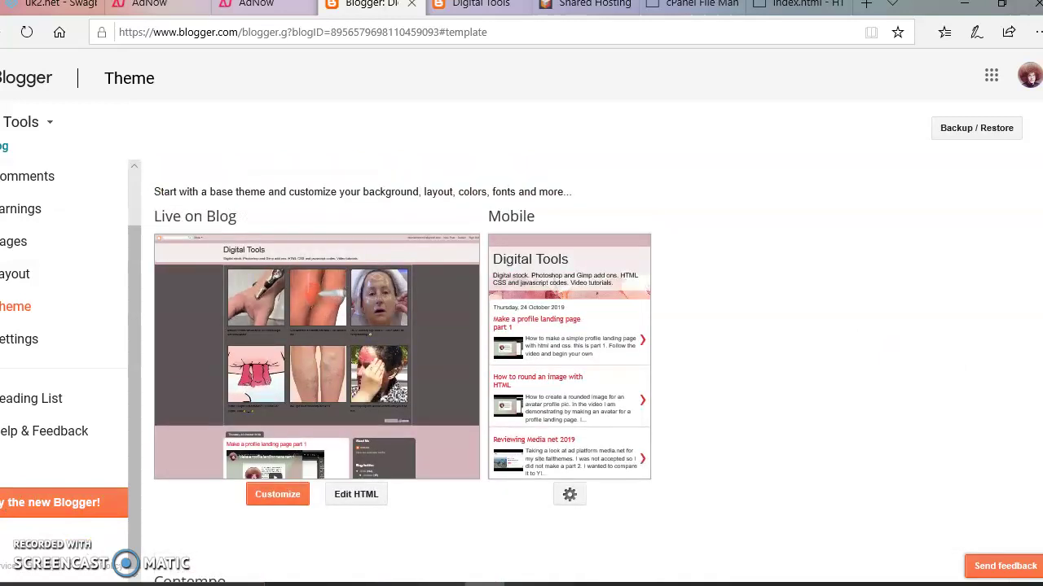
scroll(522, 371, "down", 1)
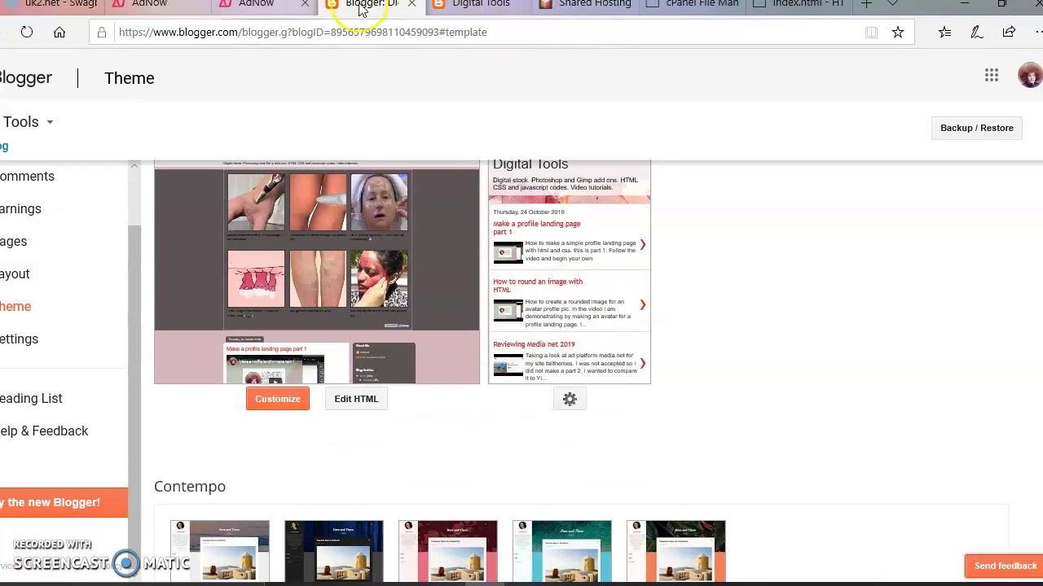
Return to the AdNow list of sites and review the moderation status details of the registered sites again
left_click(259, 12)
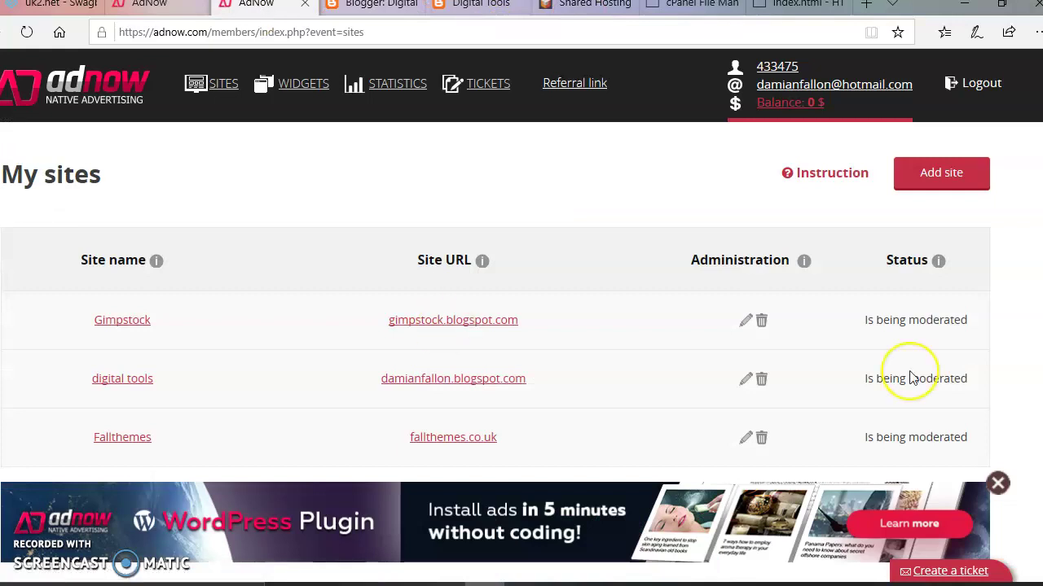
mouse_move(958, 318)
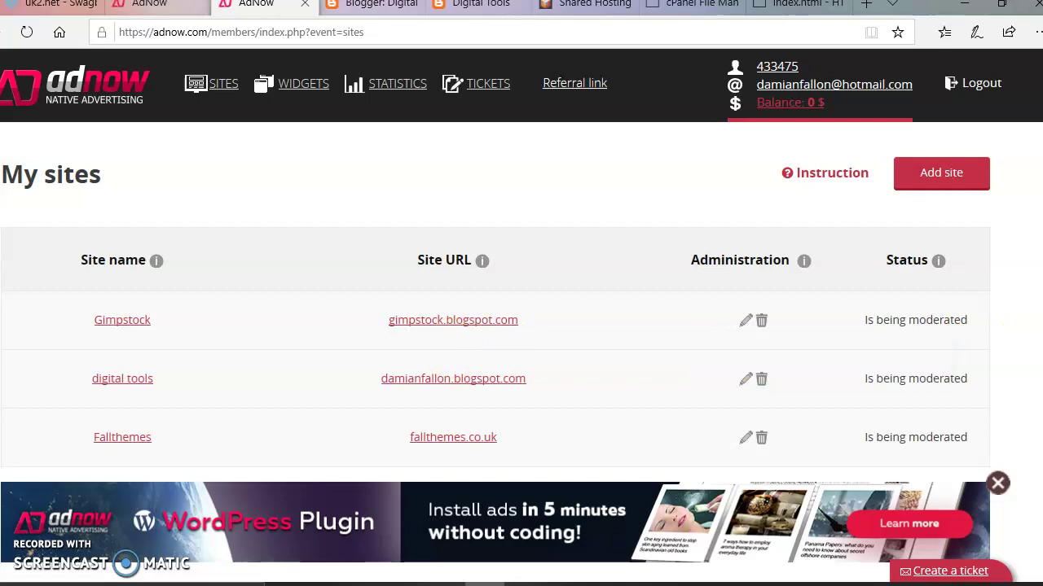
scroll(522, 294, "down", 1)
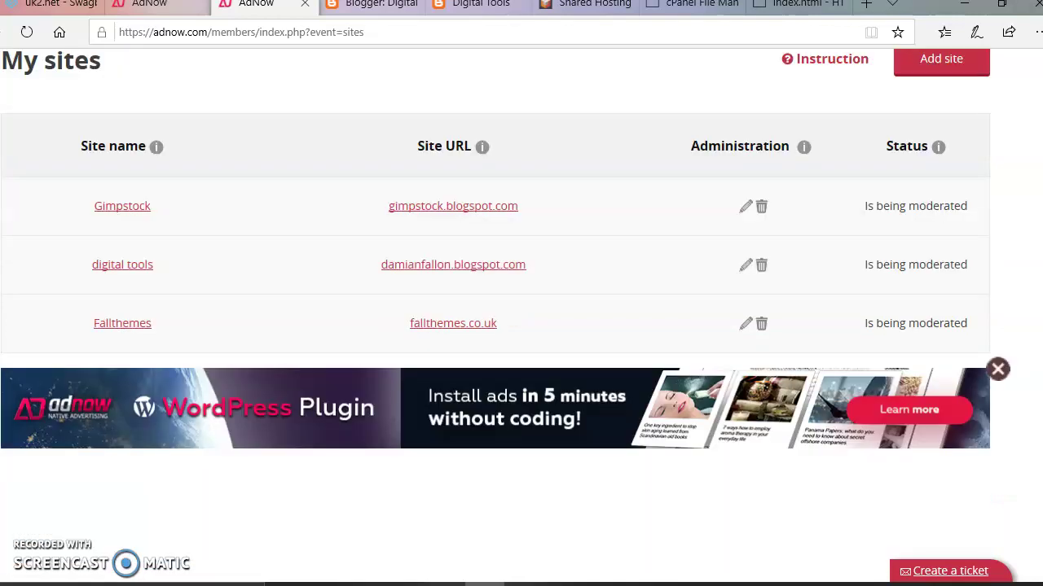
scroll(522, 293, "up", 1)
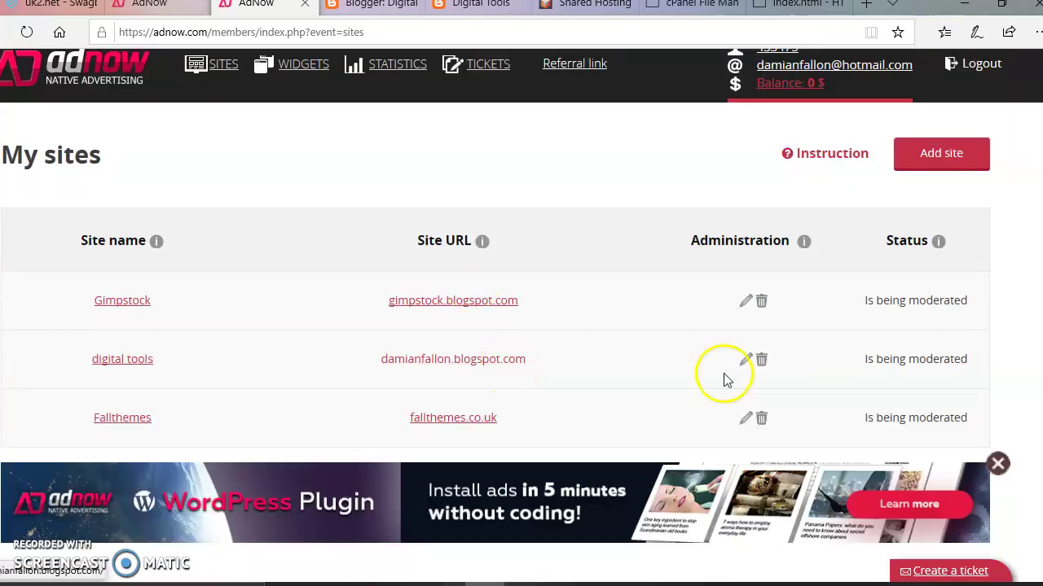
mouse_move(927, 362)
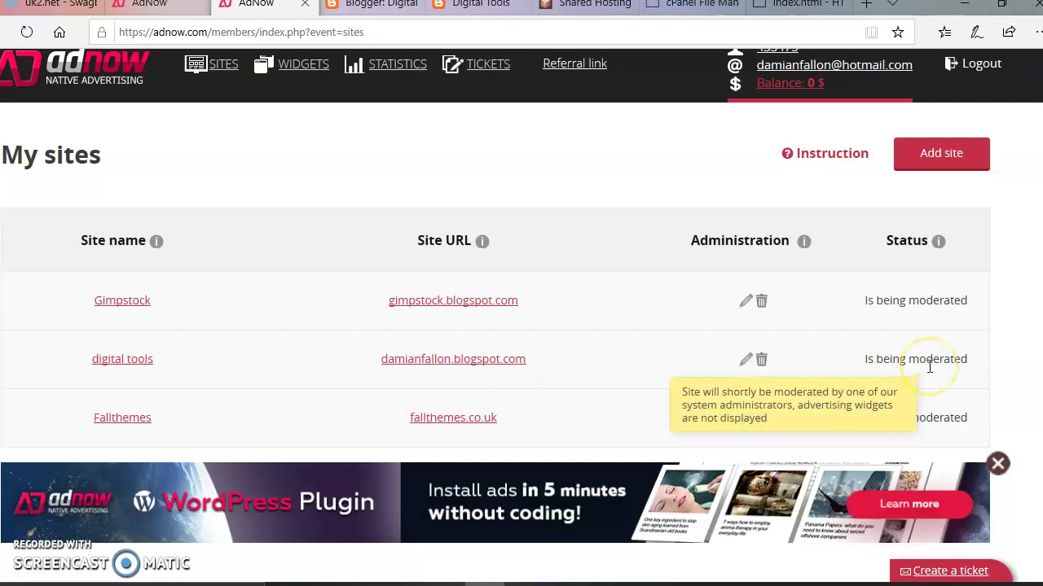
left_click(949, 349)
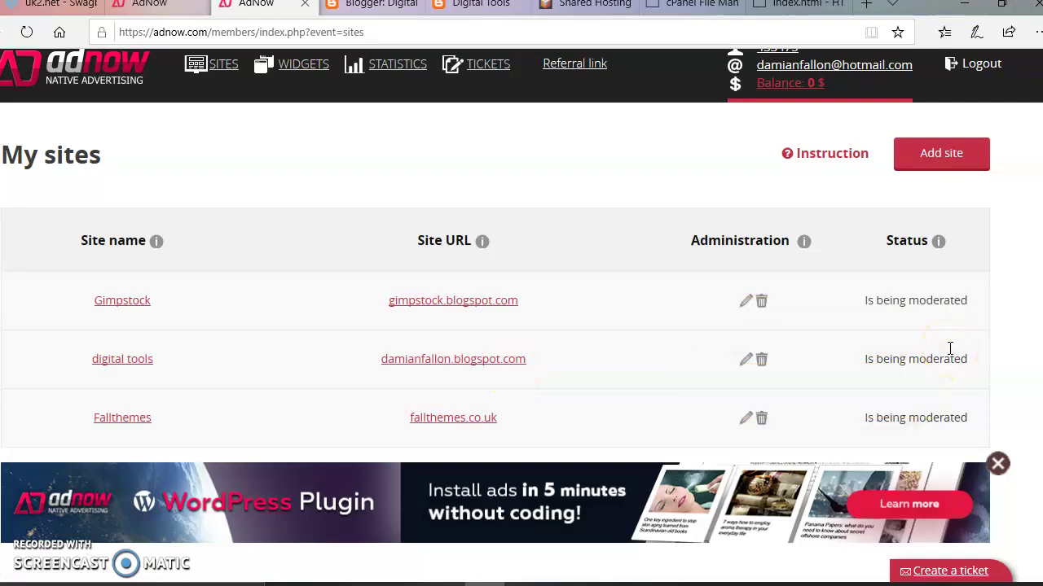
left_click(1007, 276)
scroll(1008, 276, "down", 2)
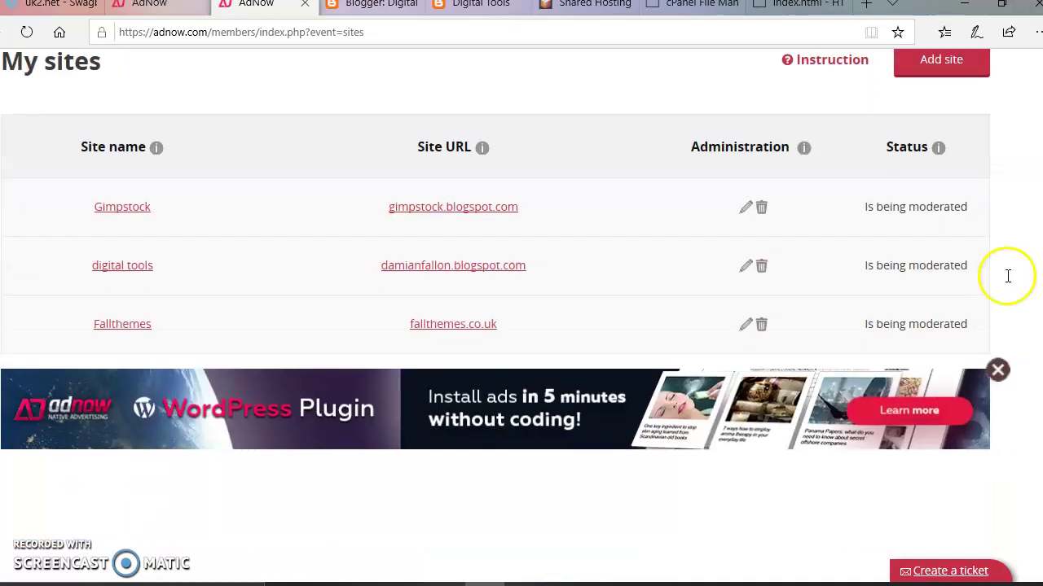
scroll(1007, 282, "up", 2)
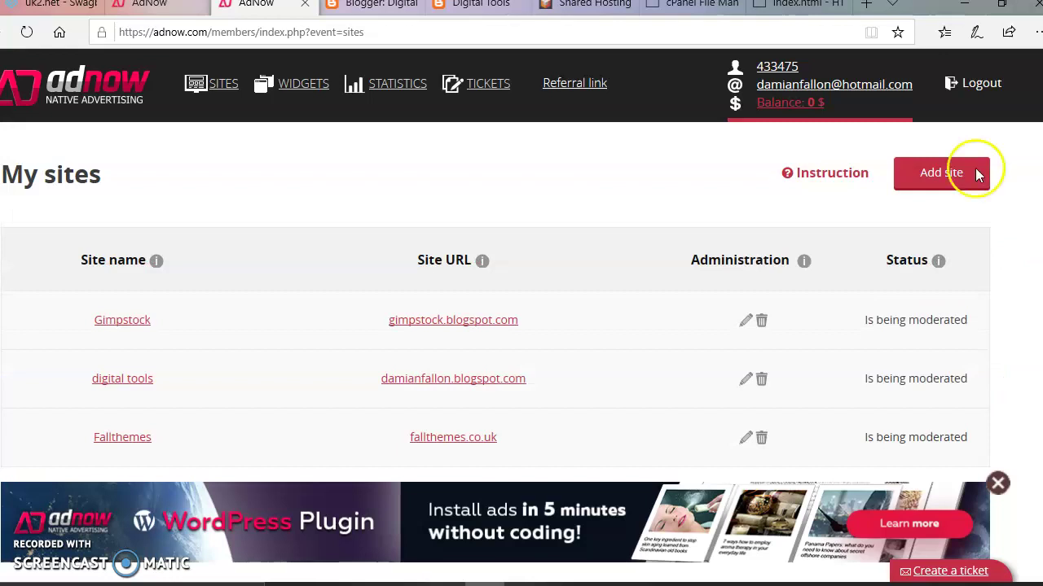